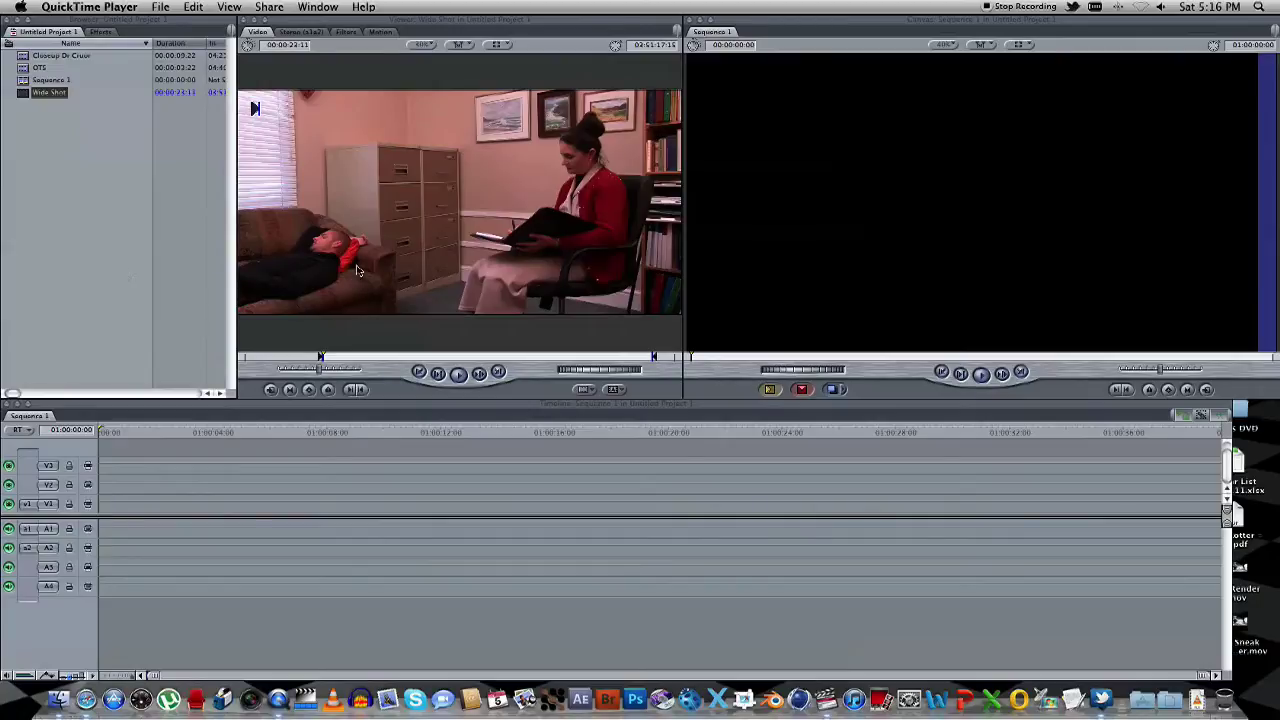
Preview the OTS, Closeup and Wide Shot clips, then place Wide Shot at sequence start on V1/A1/A2
click(52, 119)
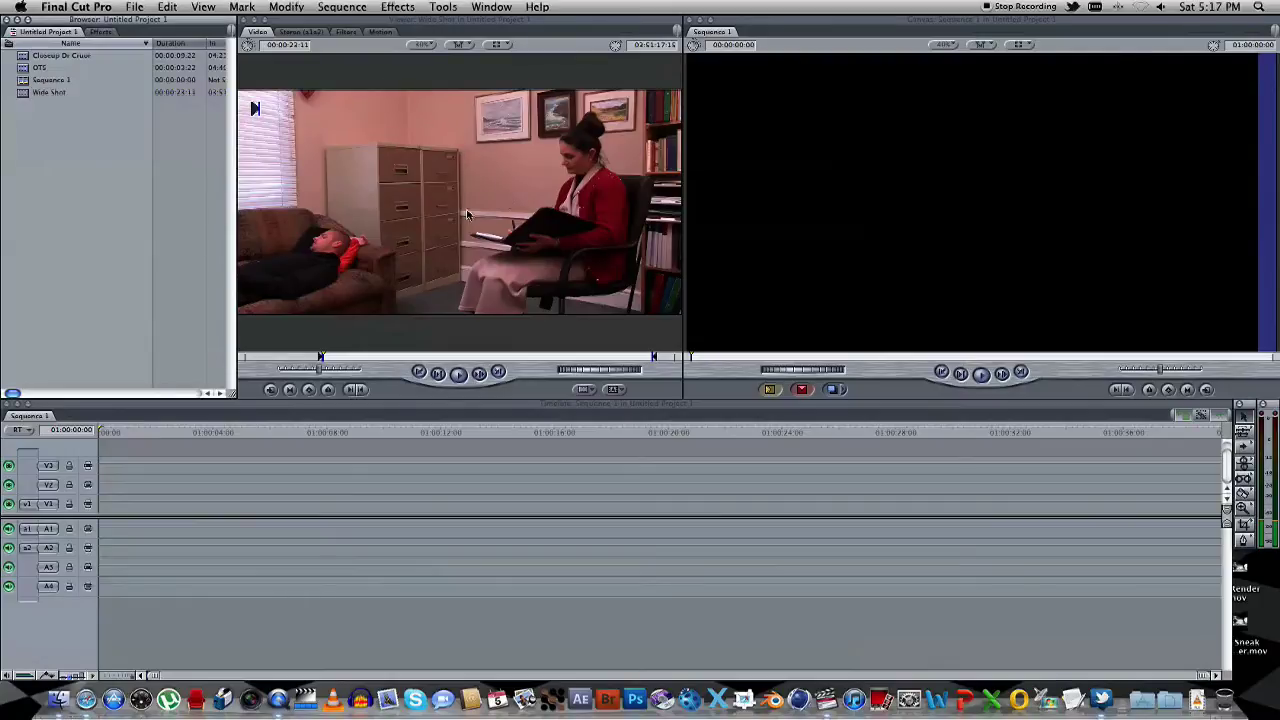
drag(45, 68, 460, 178)
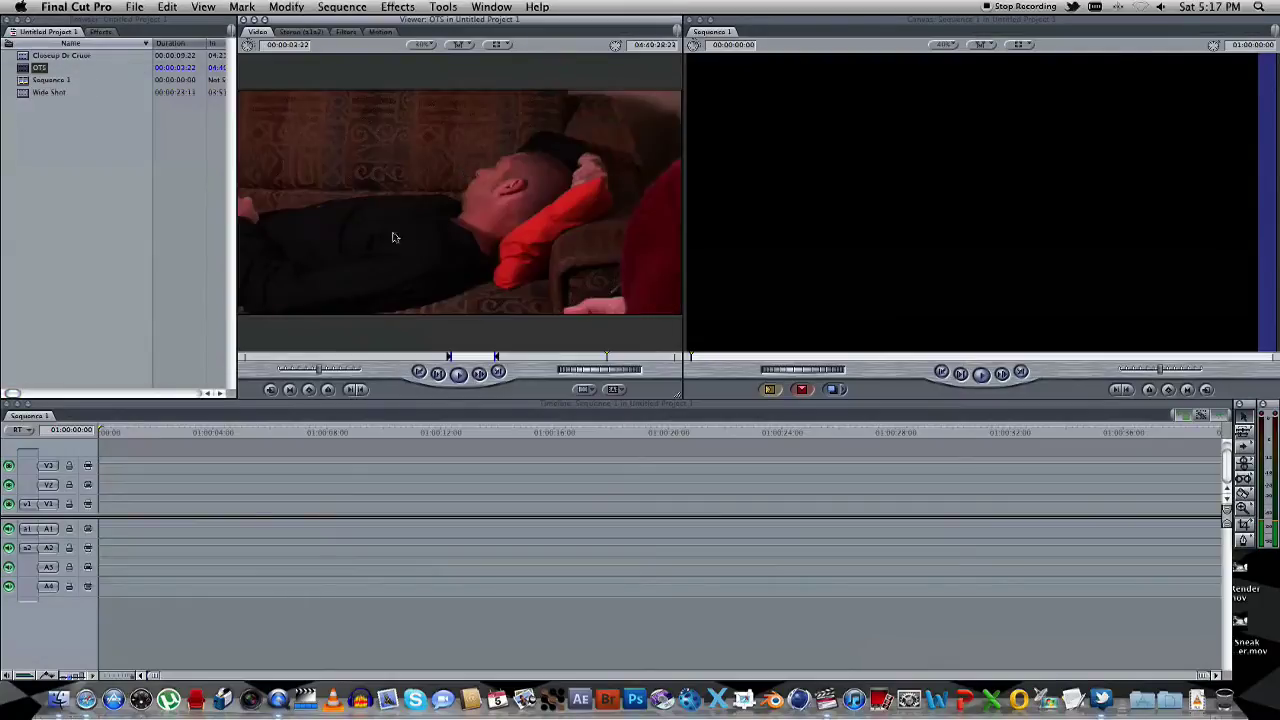
drag(55, 56, 508, 190)
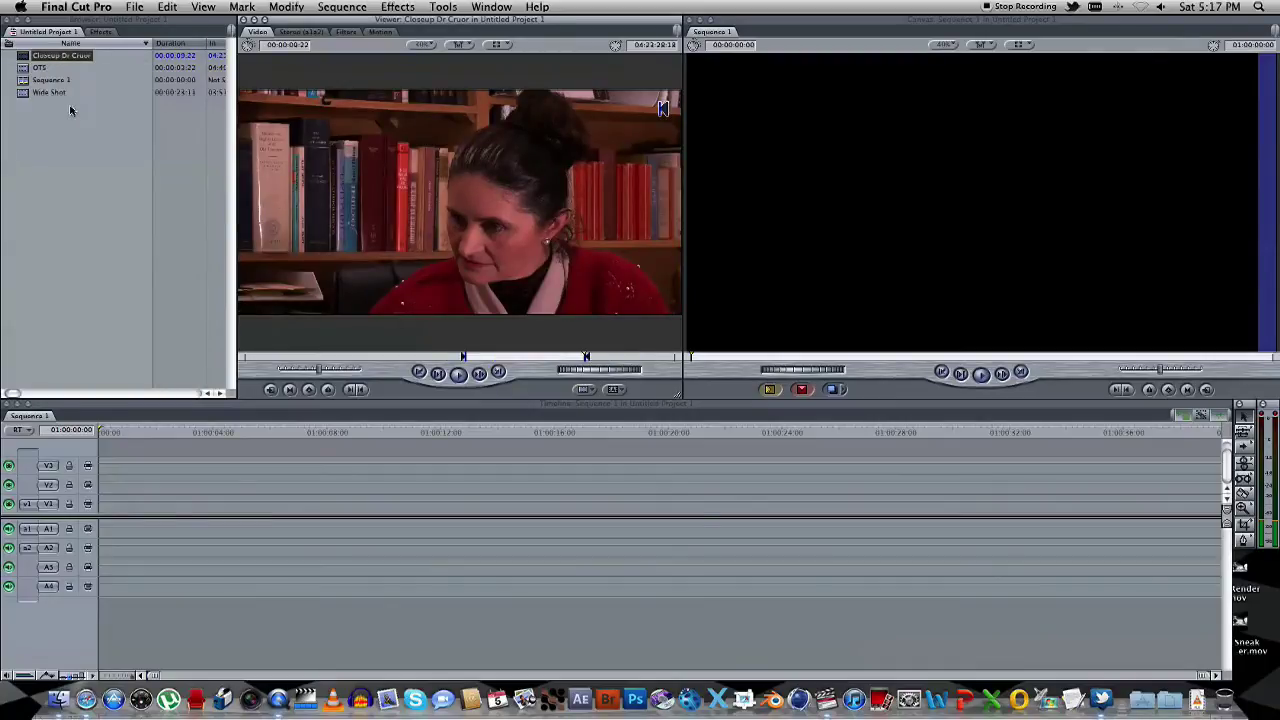
drag(42, 90, 477, 356)
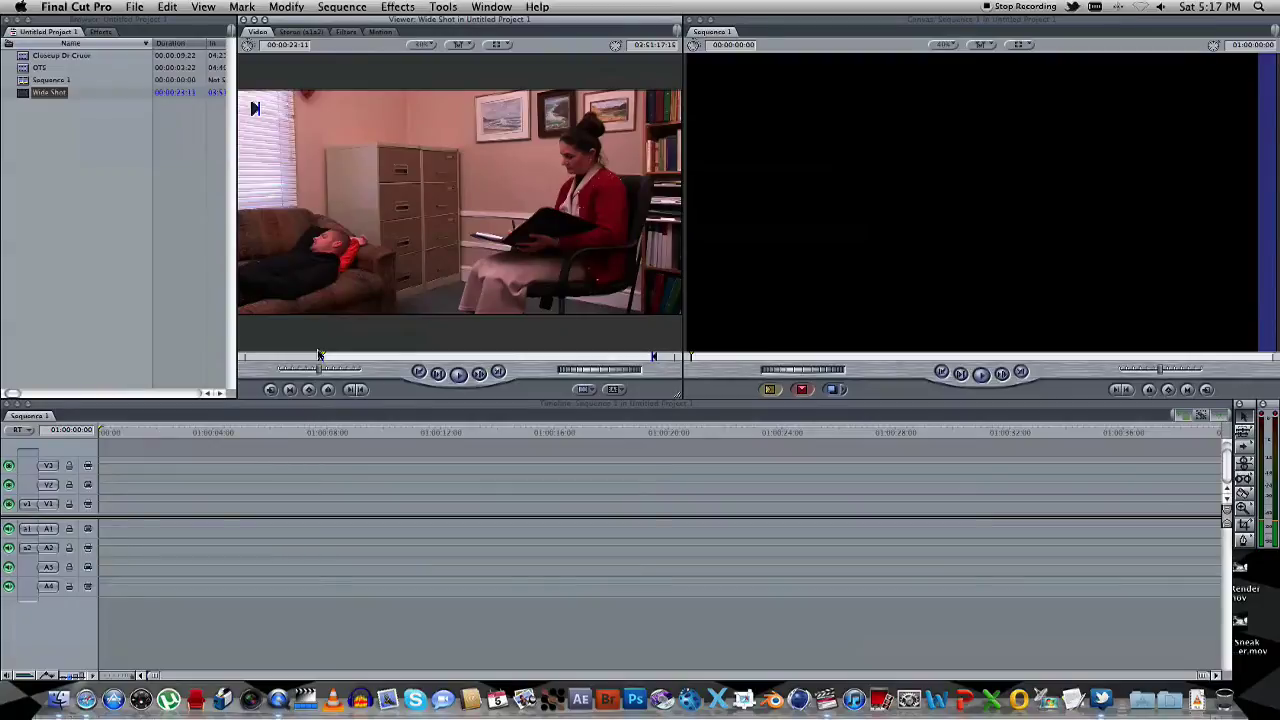
click(462, 375)
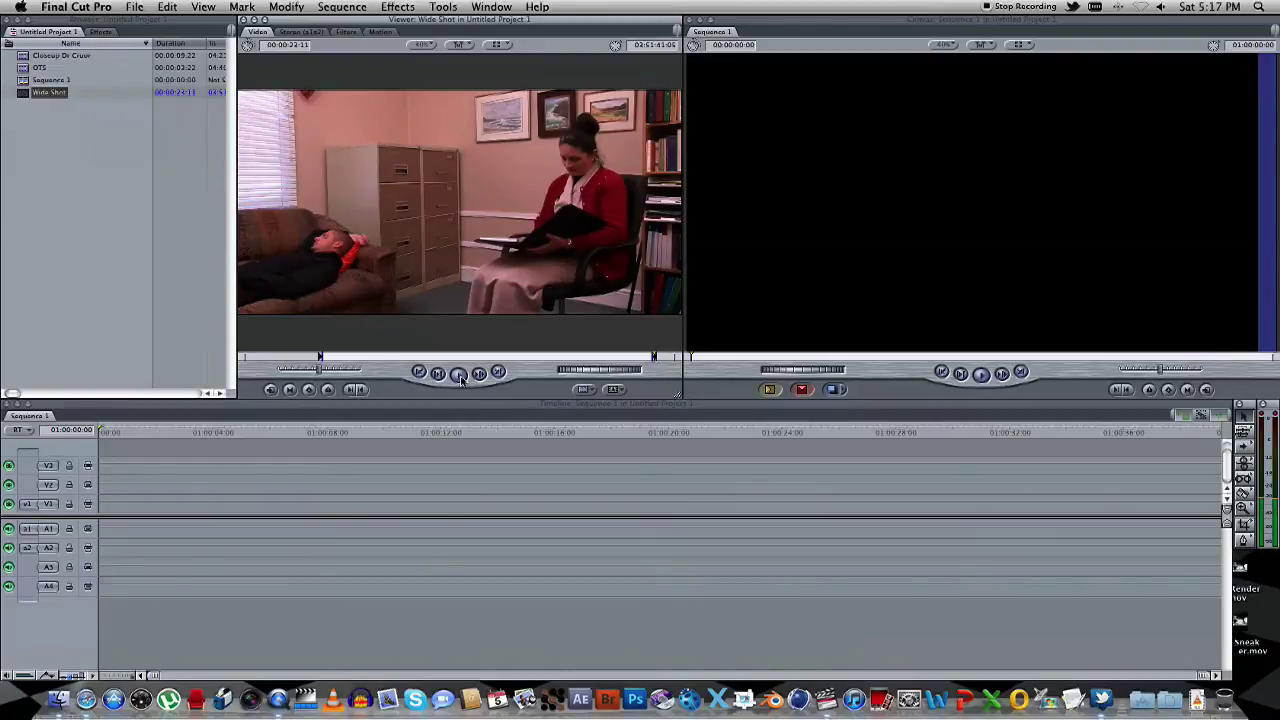
drag(364, 355, 328, 358)
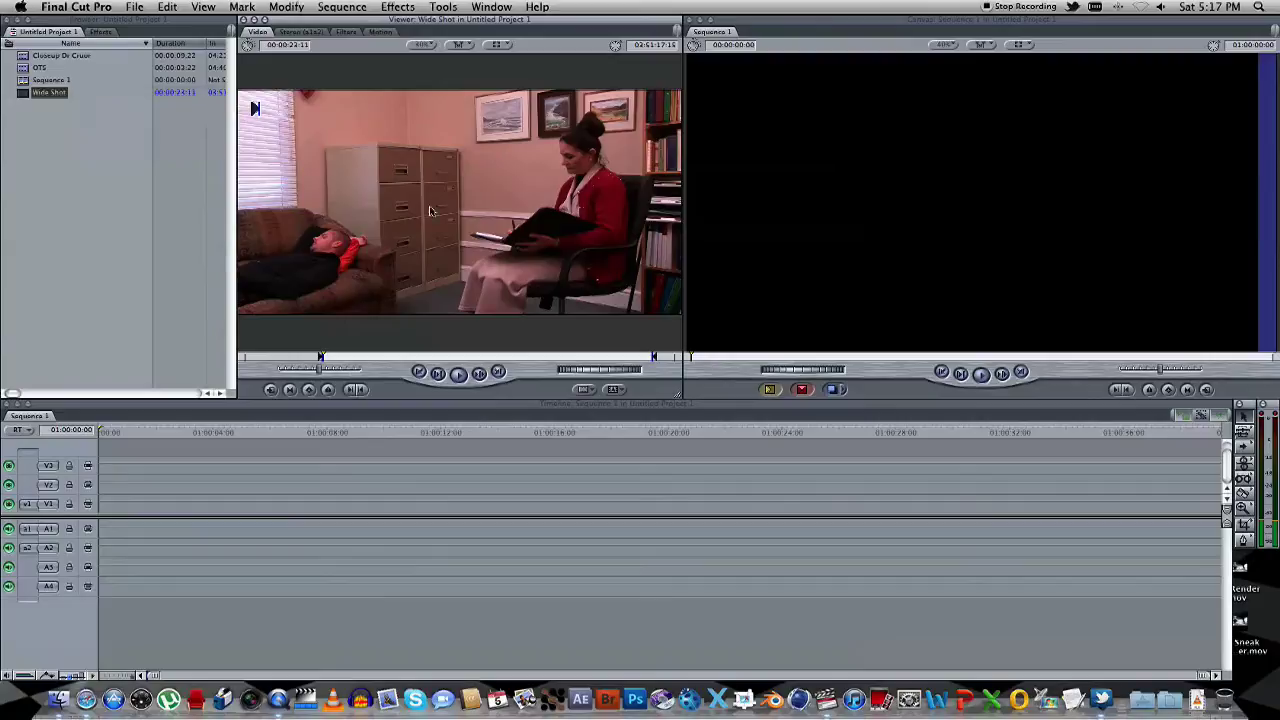
drag(474, 194, 121, 504)
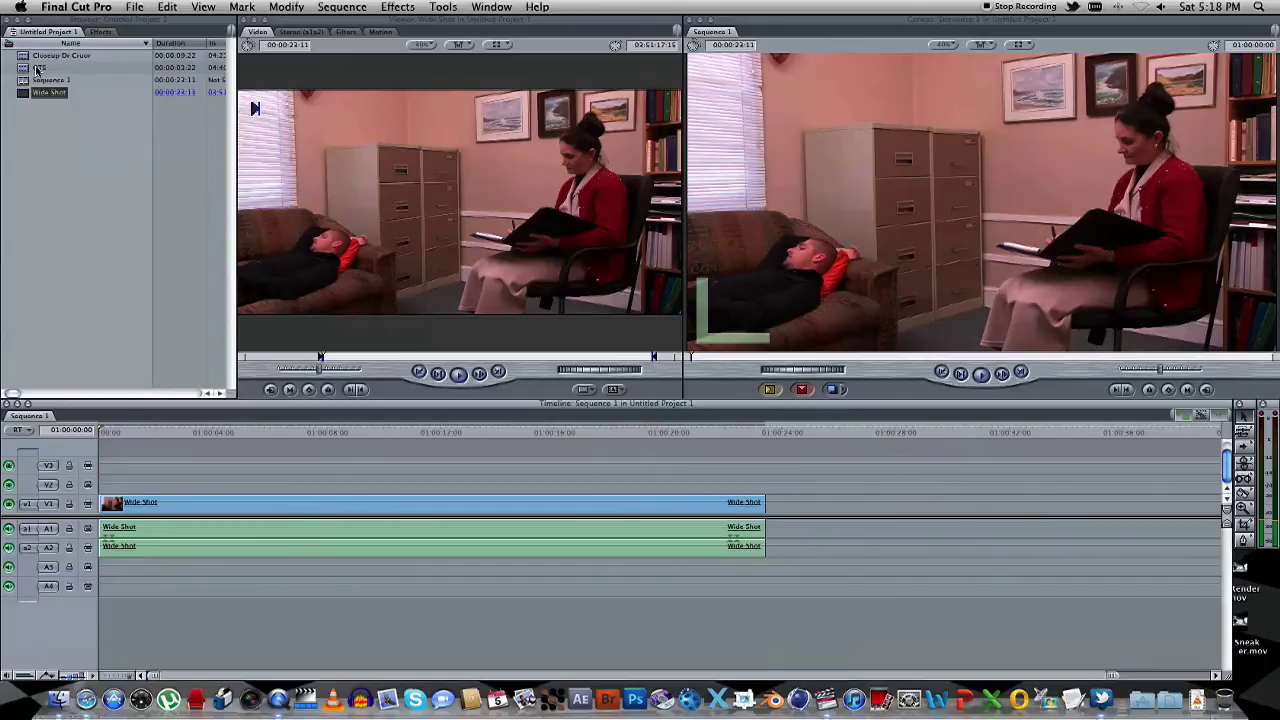
Load the OTS clip, play it past the slate, then play Sequence 1 from the beginning
drag(38, 68, 496, 261)
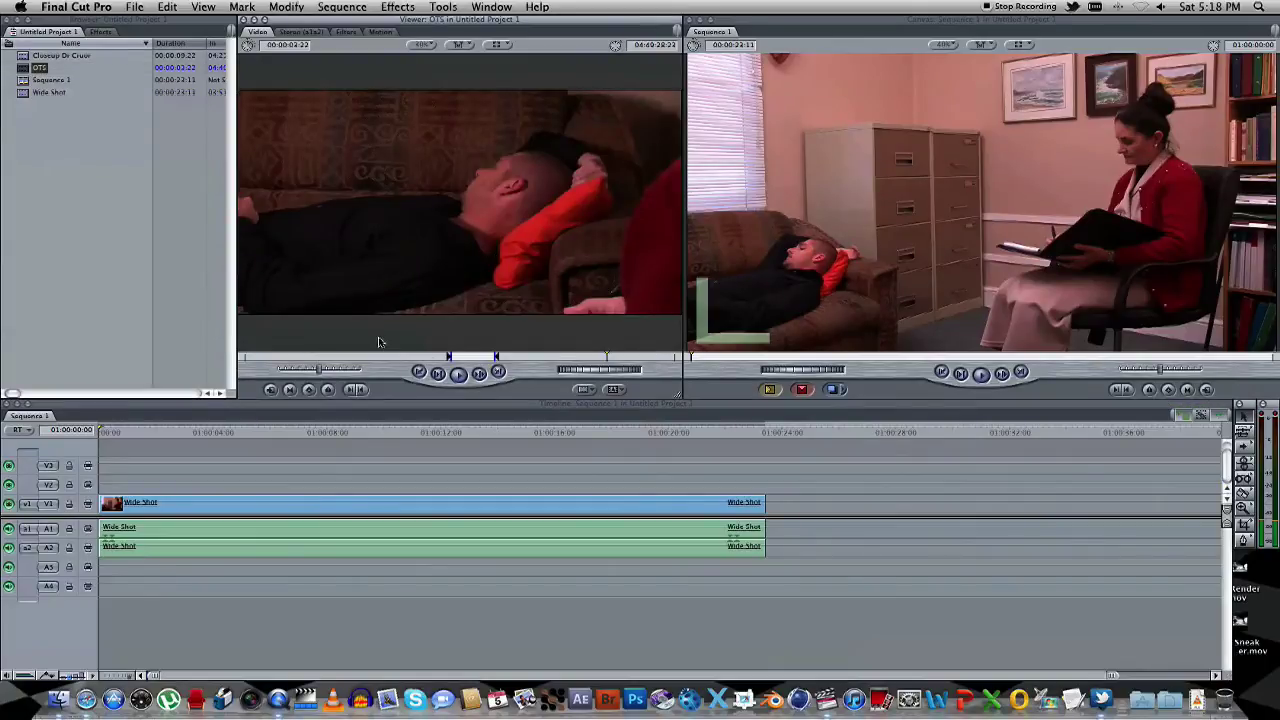
click(305, 357)
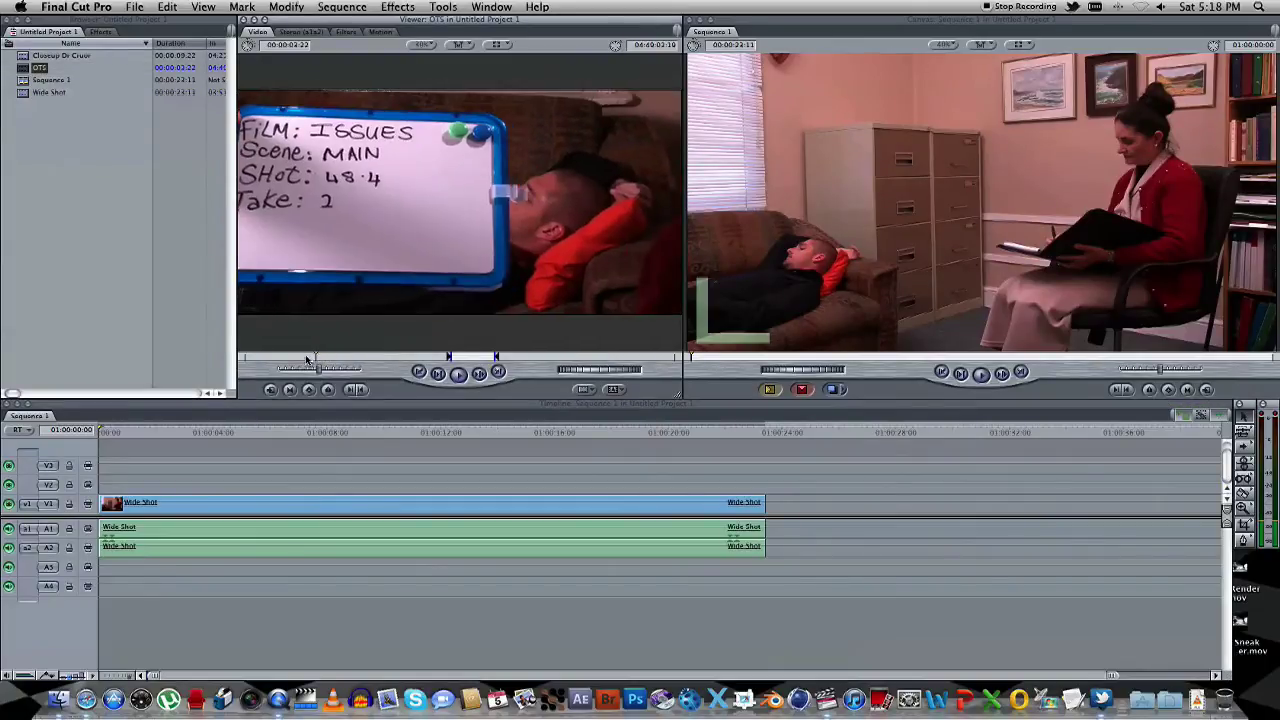
drag(329, 359, 367, 359)
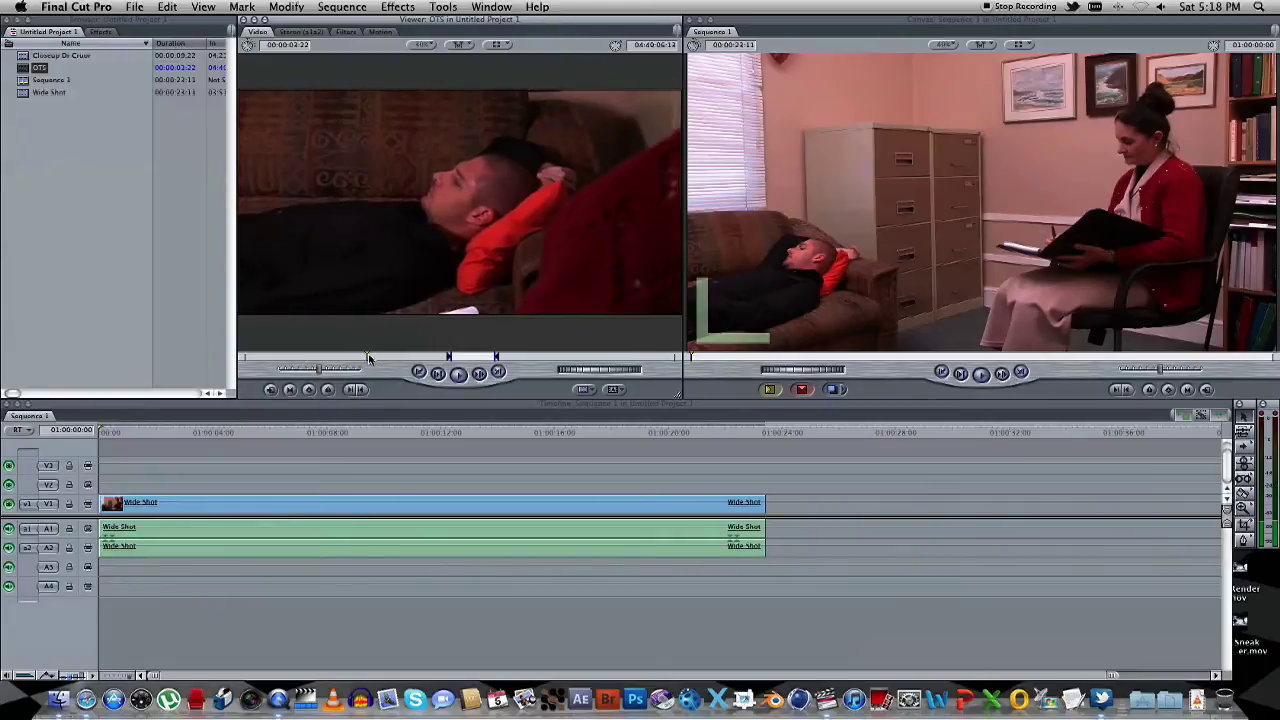
key(space)
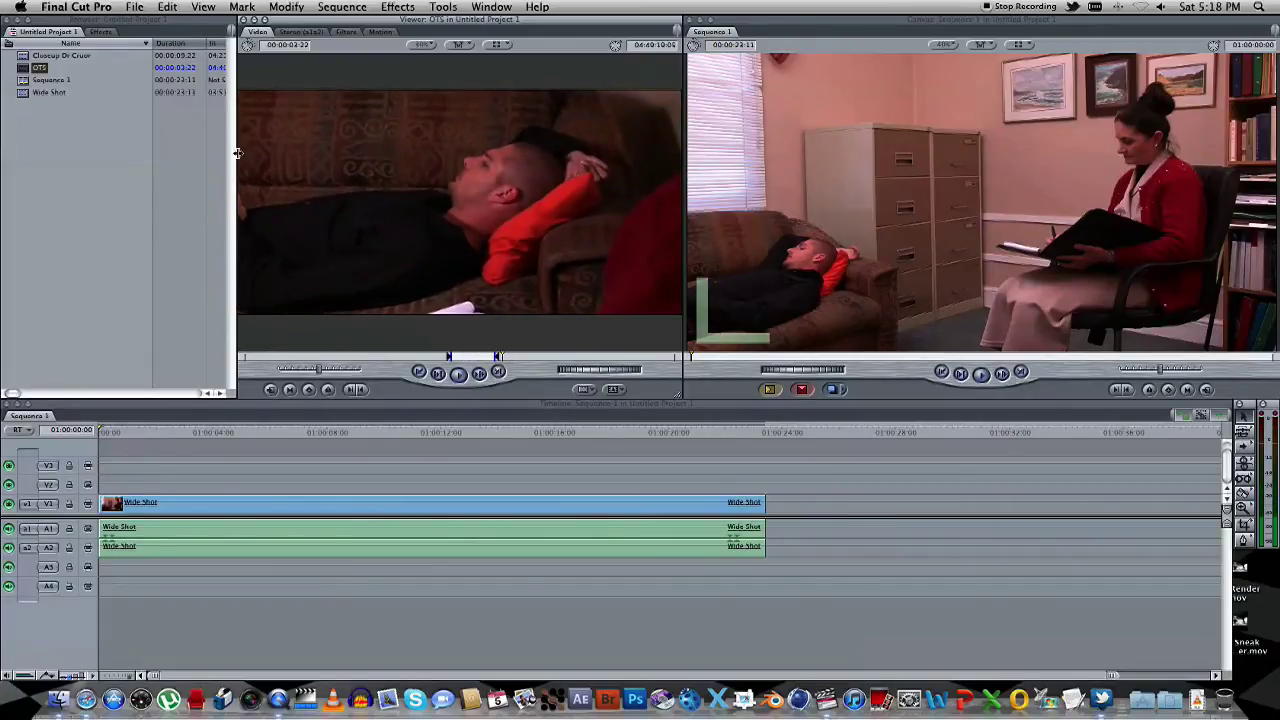
click(212, 455)
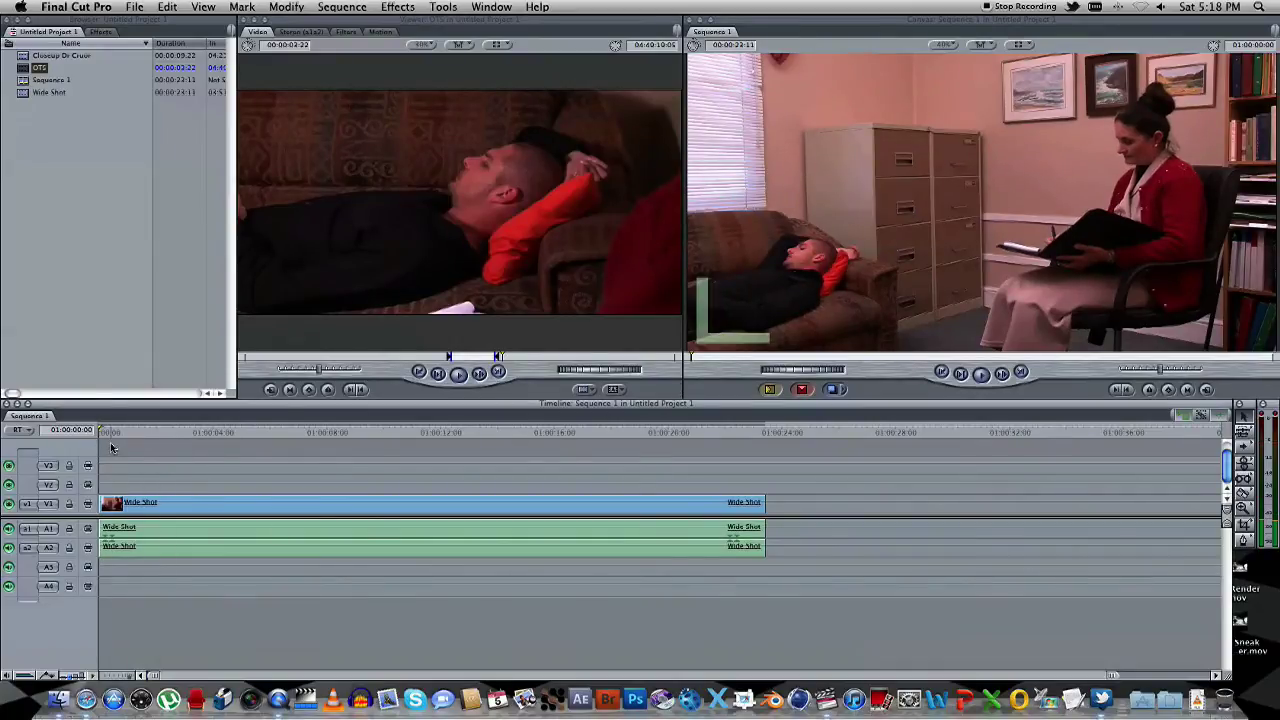
key(space)
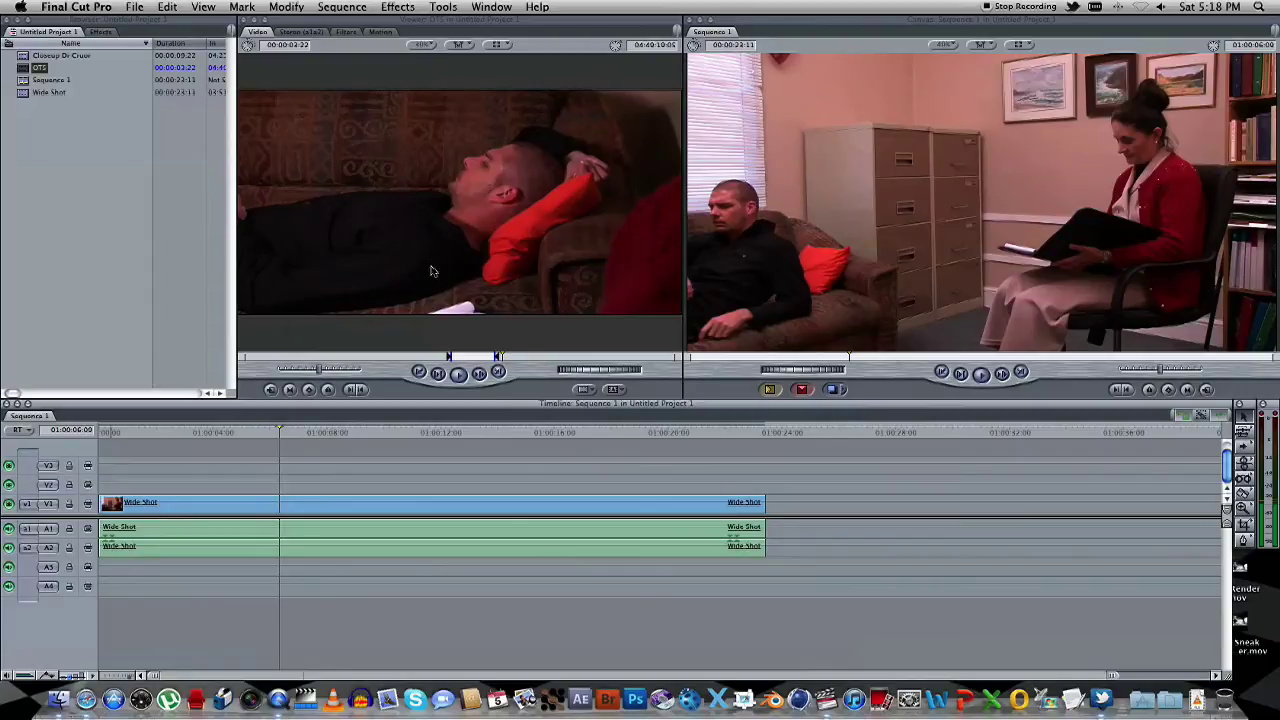
Mark the OTS In point where the man sits up and overlay it on V2/A3–A4 at 01:00:06:00
drag(333, 360, 445, 357)
key(i)
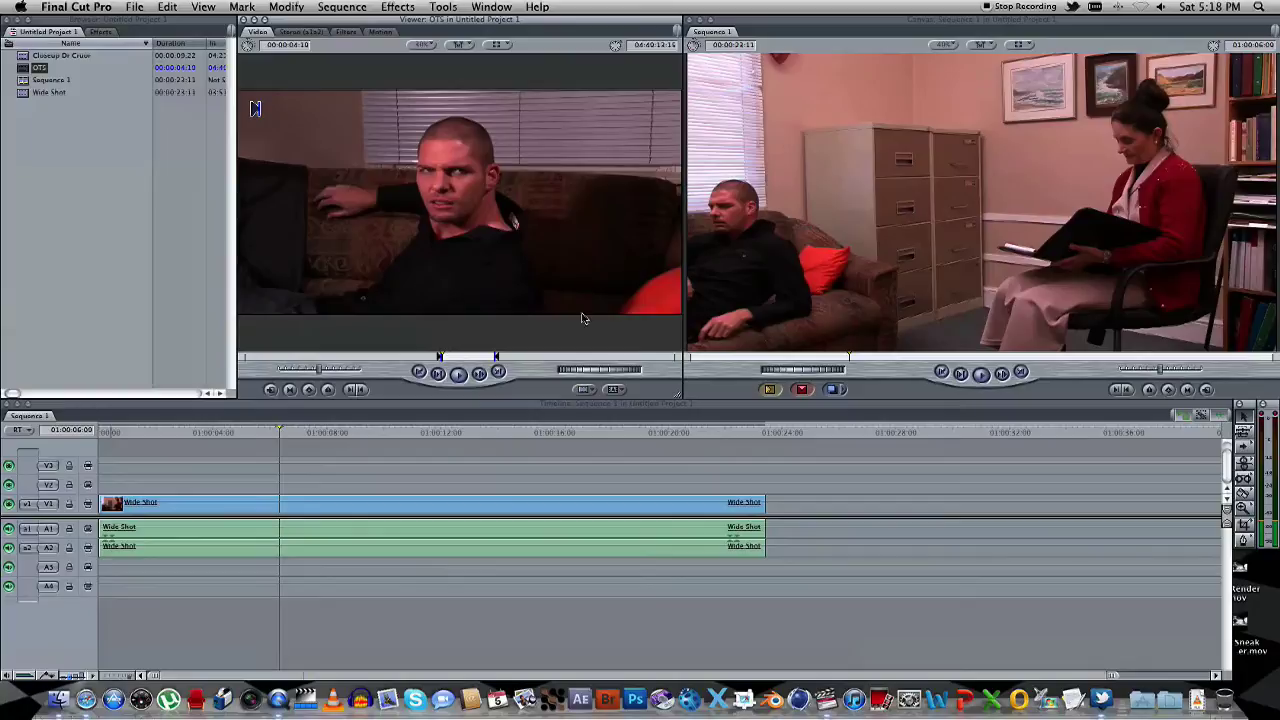
drag(464, 237, 282, 484)
drag(303, 432, 275, 435)
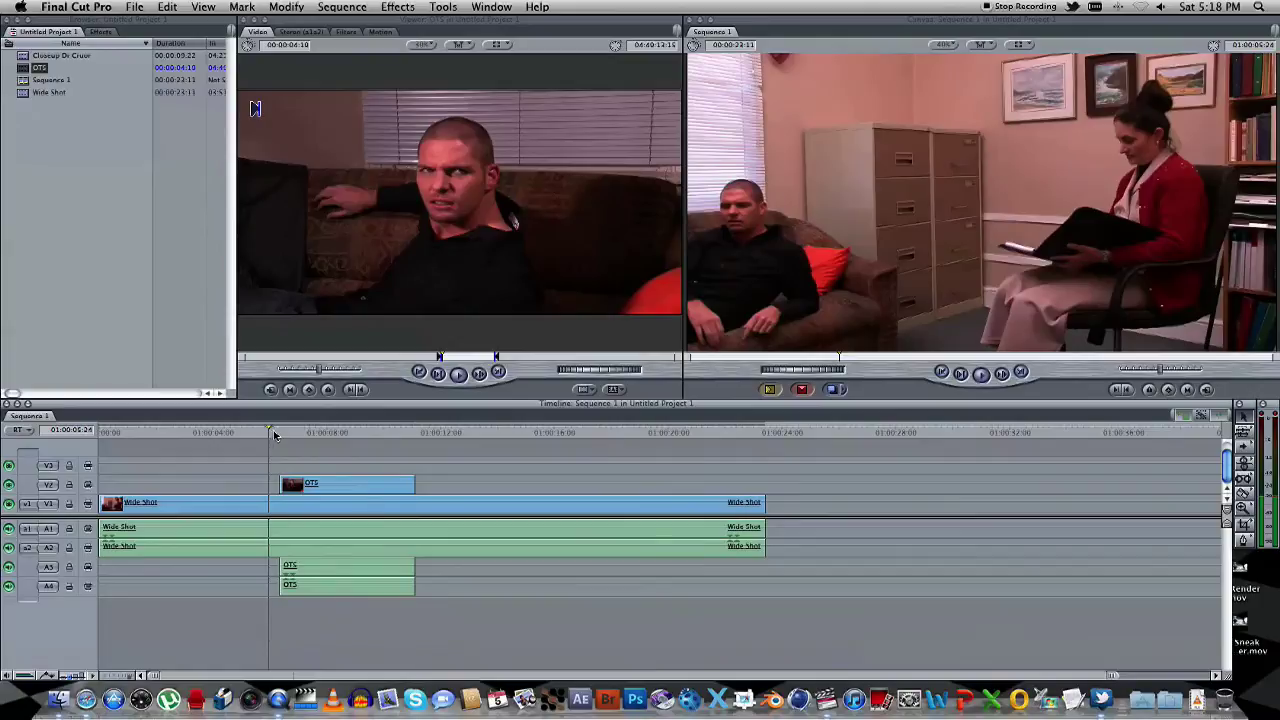
click(346, 567)
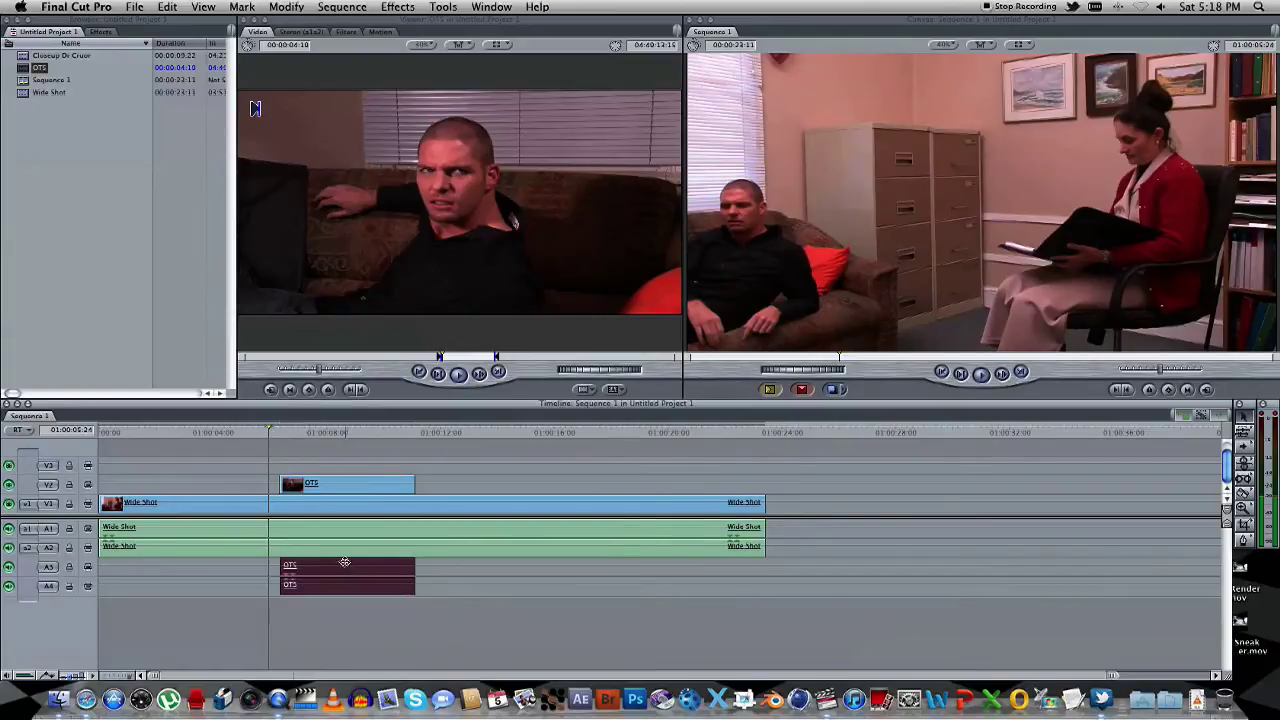
click(457, 528)
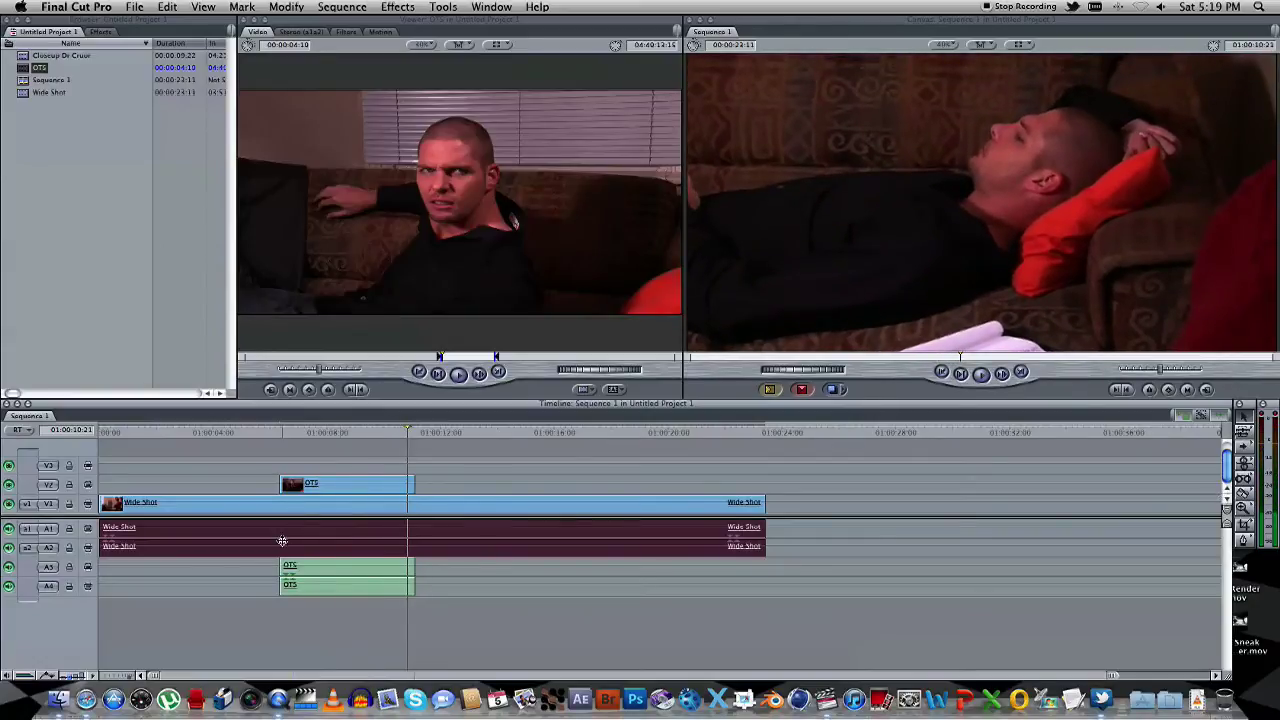
Razor the Wide Shot audio at the OTS edit, remove it beneath the OTS clip, and play across the cut
click(1249, 494)
click(280, 530)
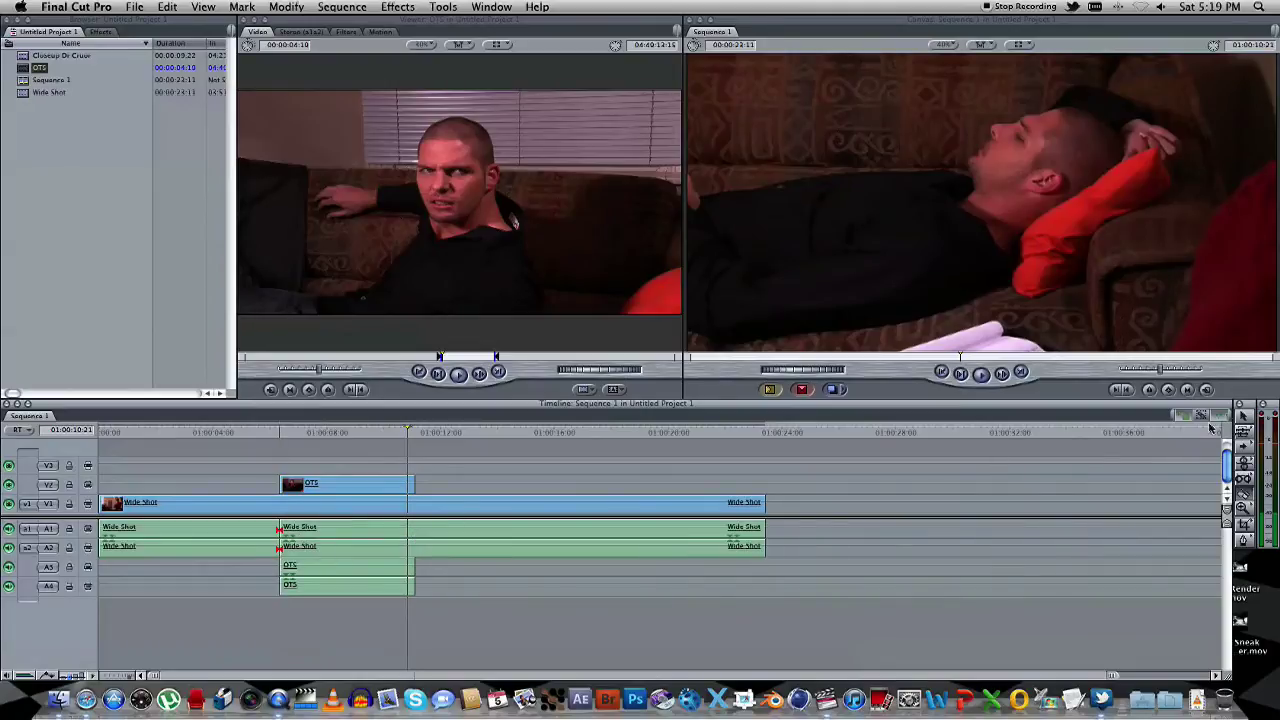
click(1246, 417)
click(315, 588)
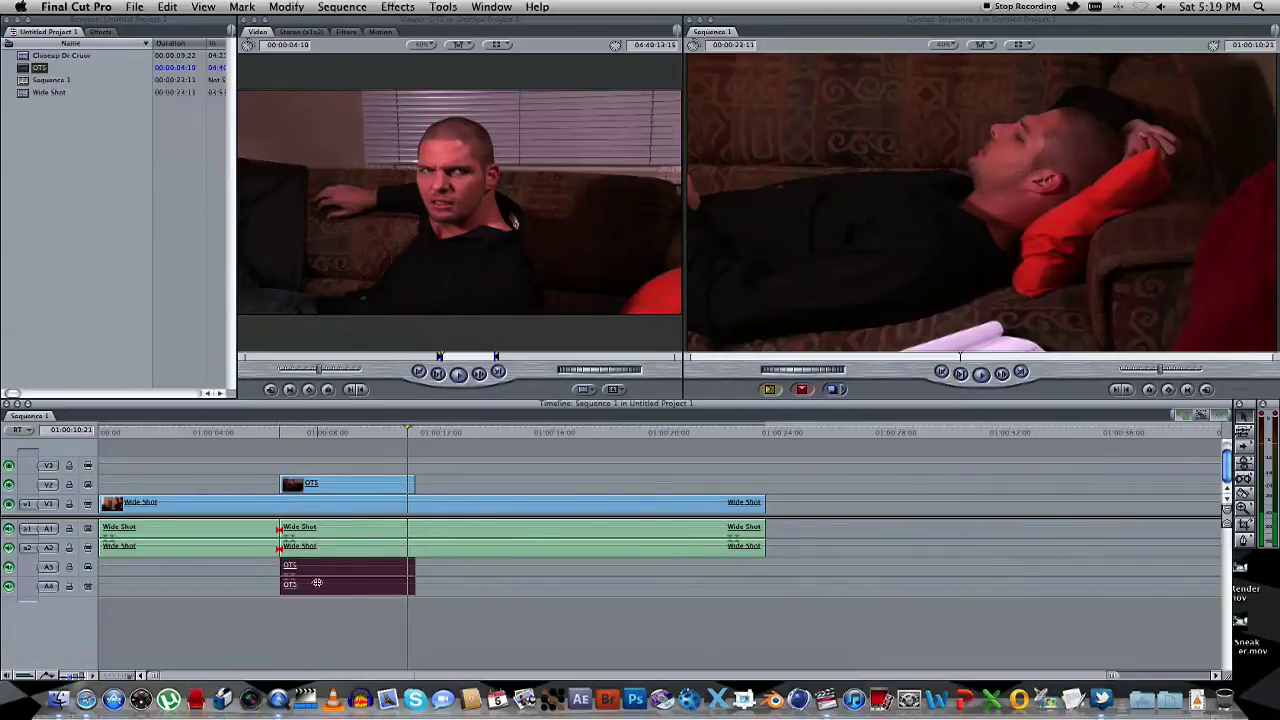
drag(281, 527, 415, 530)
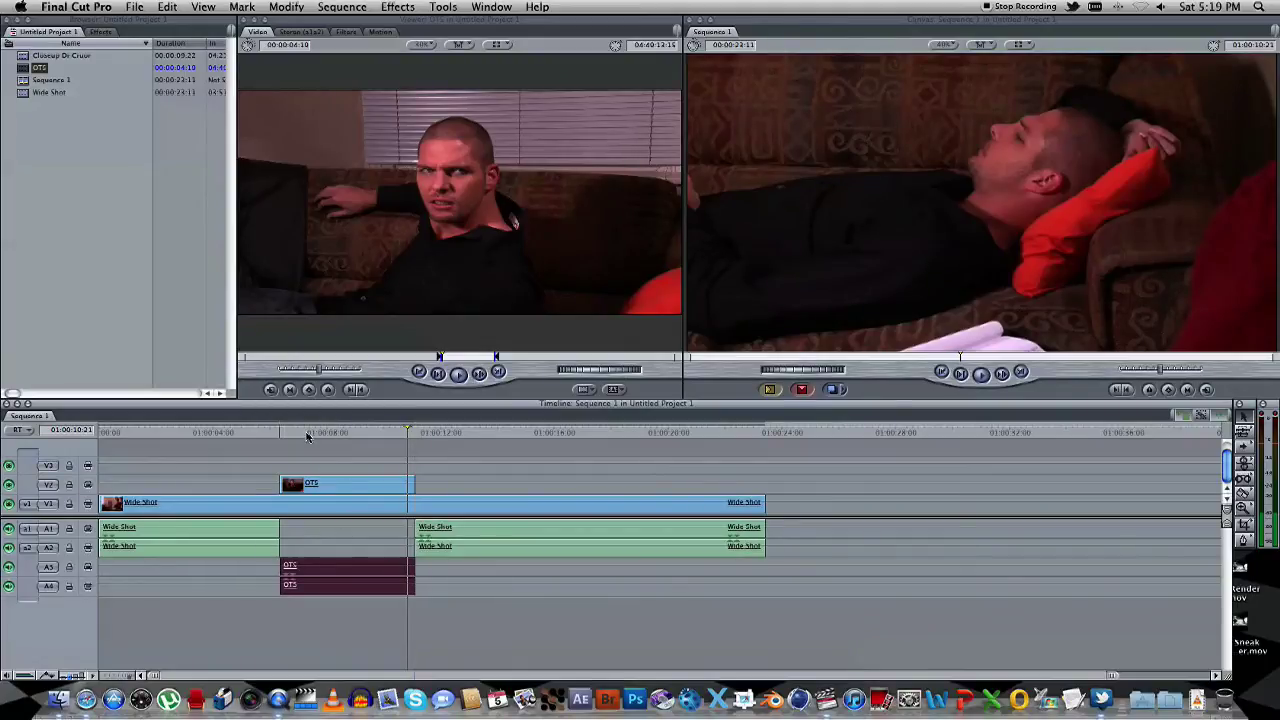
drag(307, 436, 261, 433)
key(space)
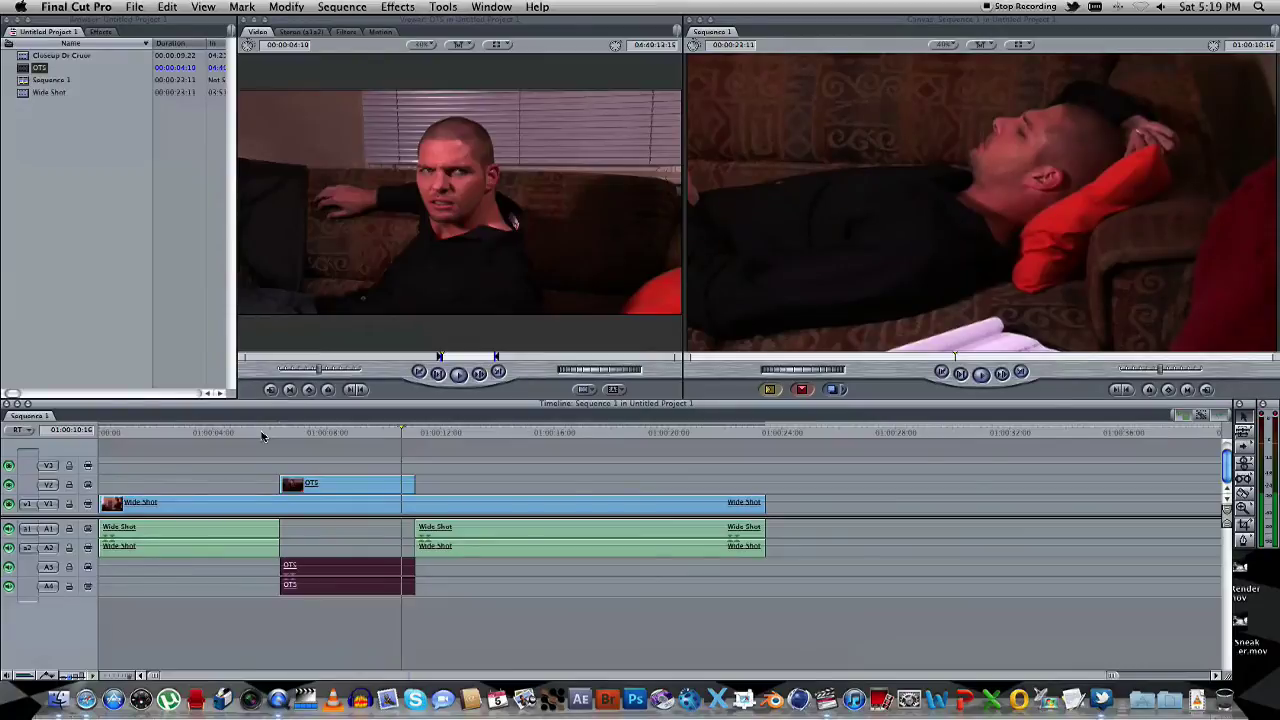
Trim the OTS start 21 frames earlier on V2 and A3/A4, realign video with audio, and review
click(260, 432)
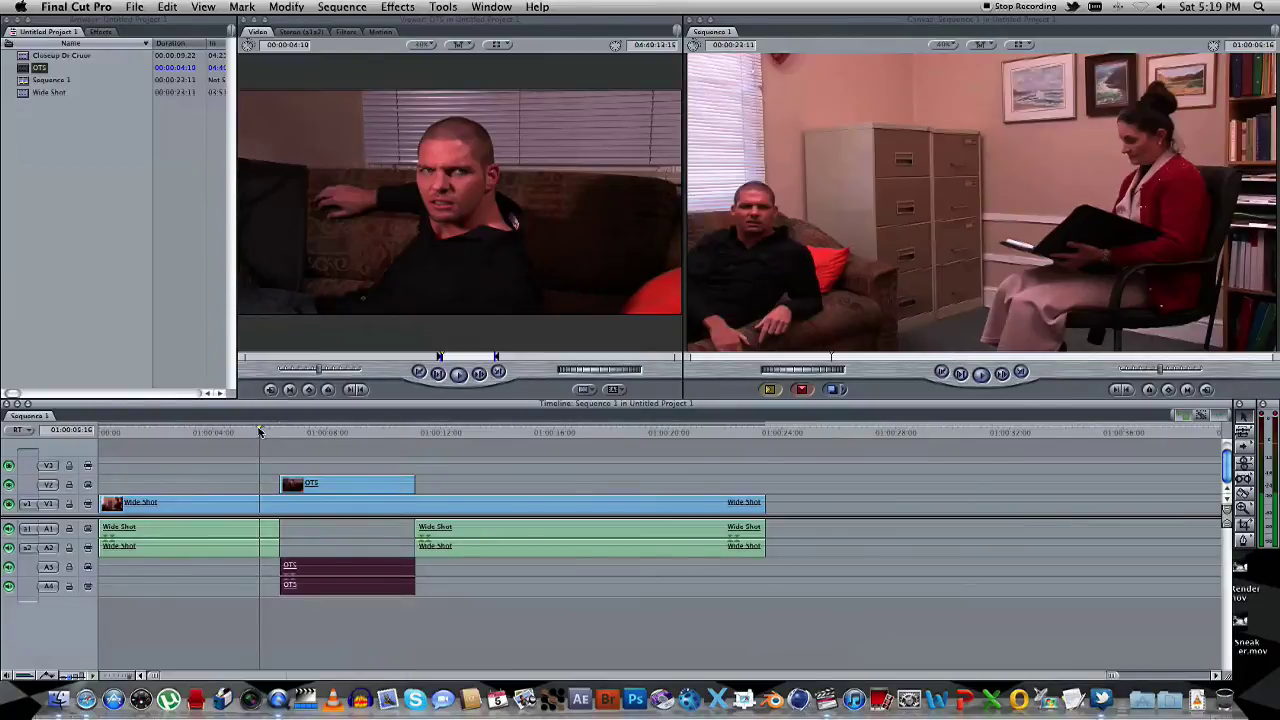
key(space)
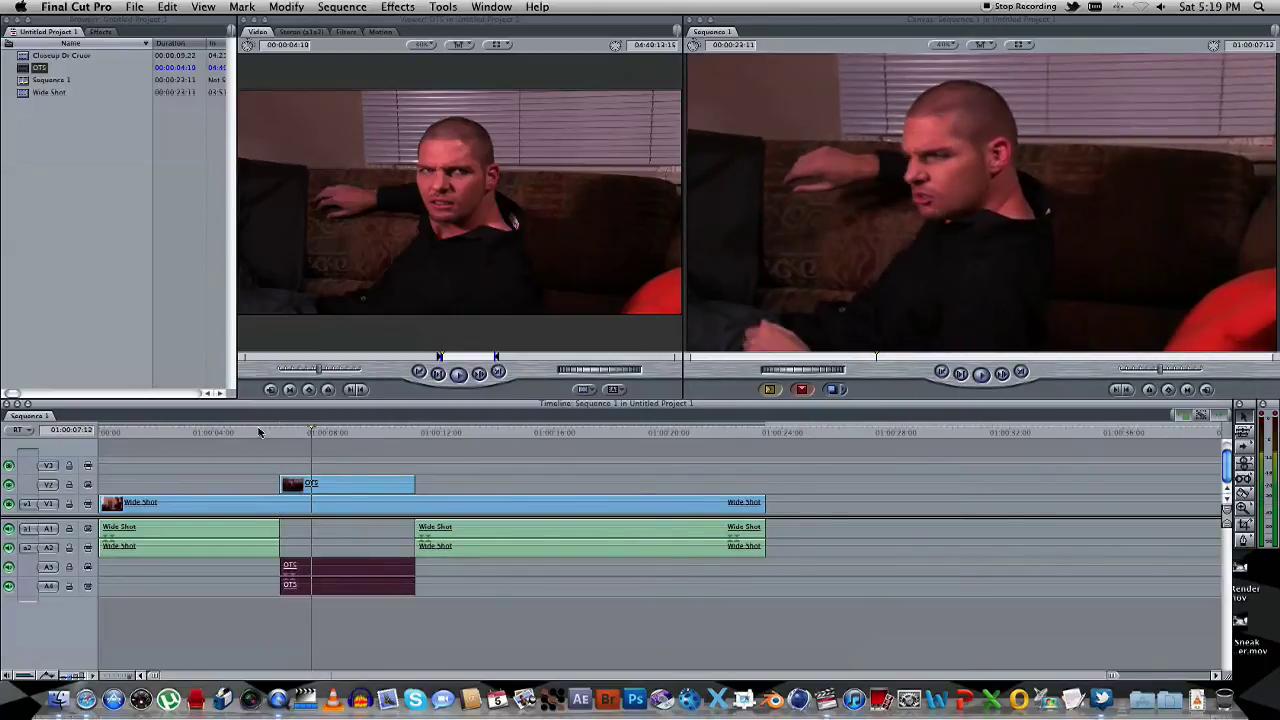
key(j)
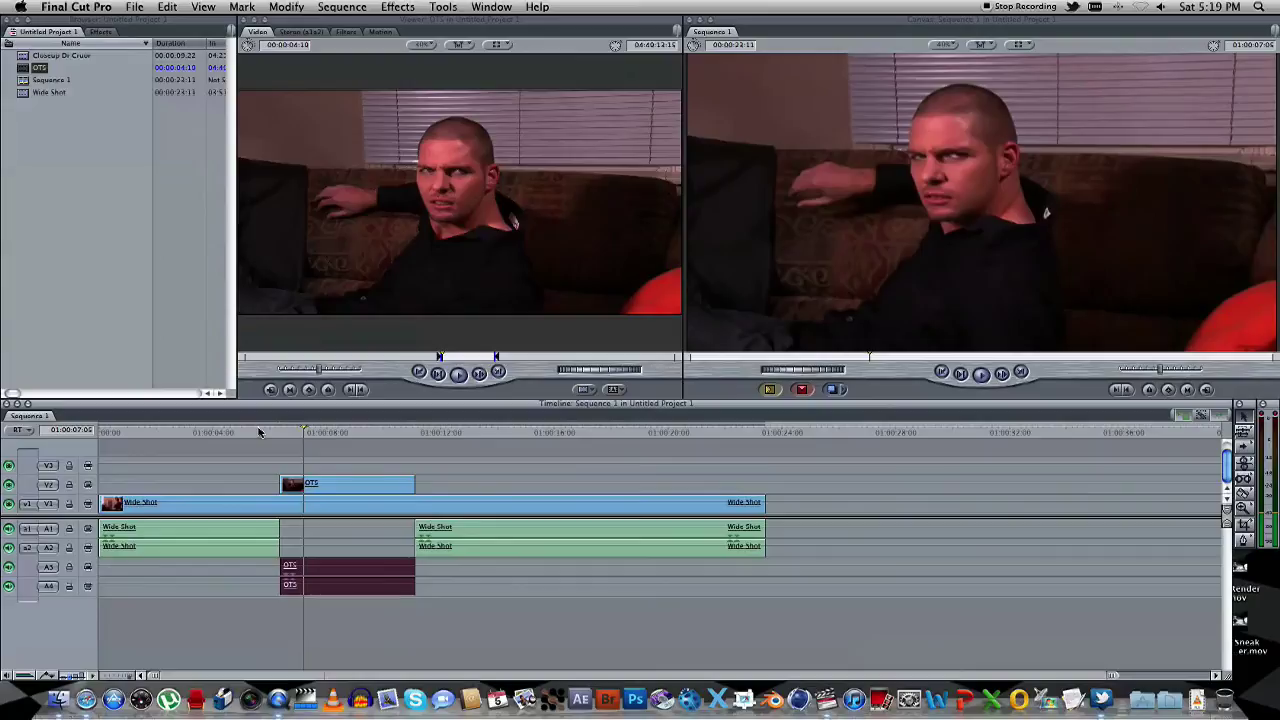
drag(278, 484, 305, 484)
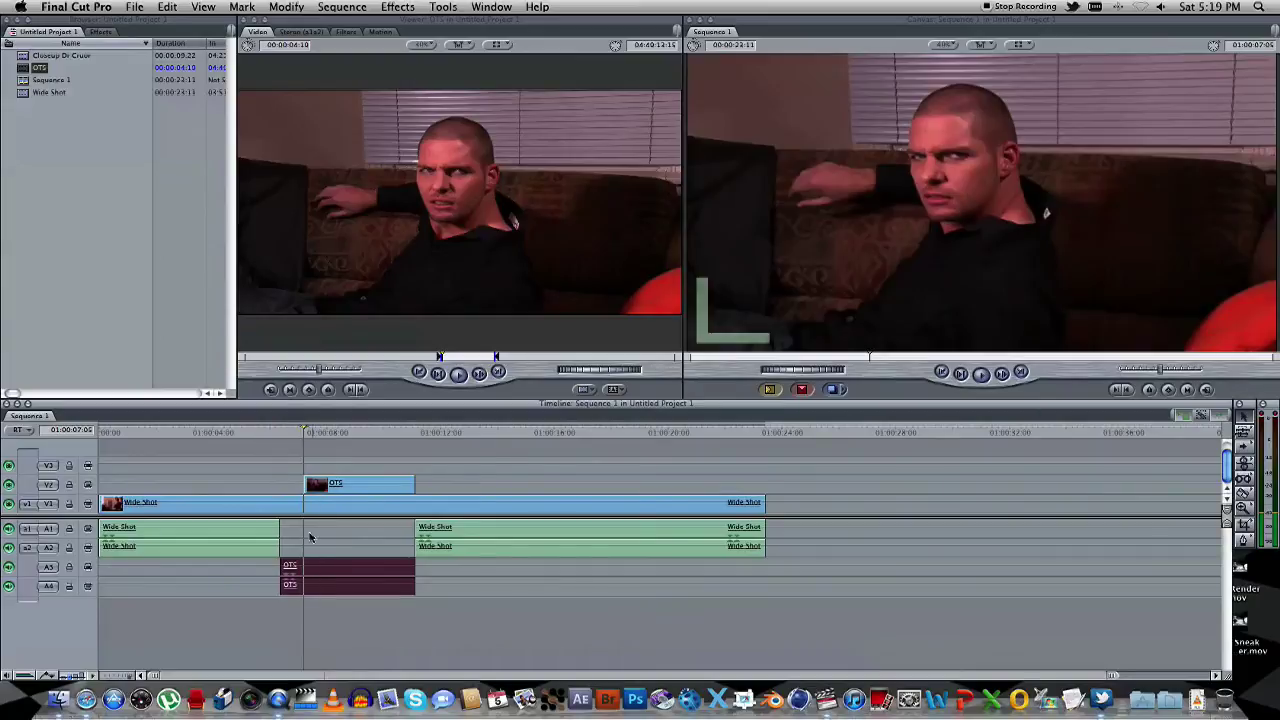
drag(281, 565, 330, 575)
drag(345, 480, 392, 527)
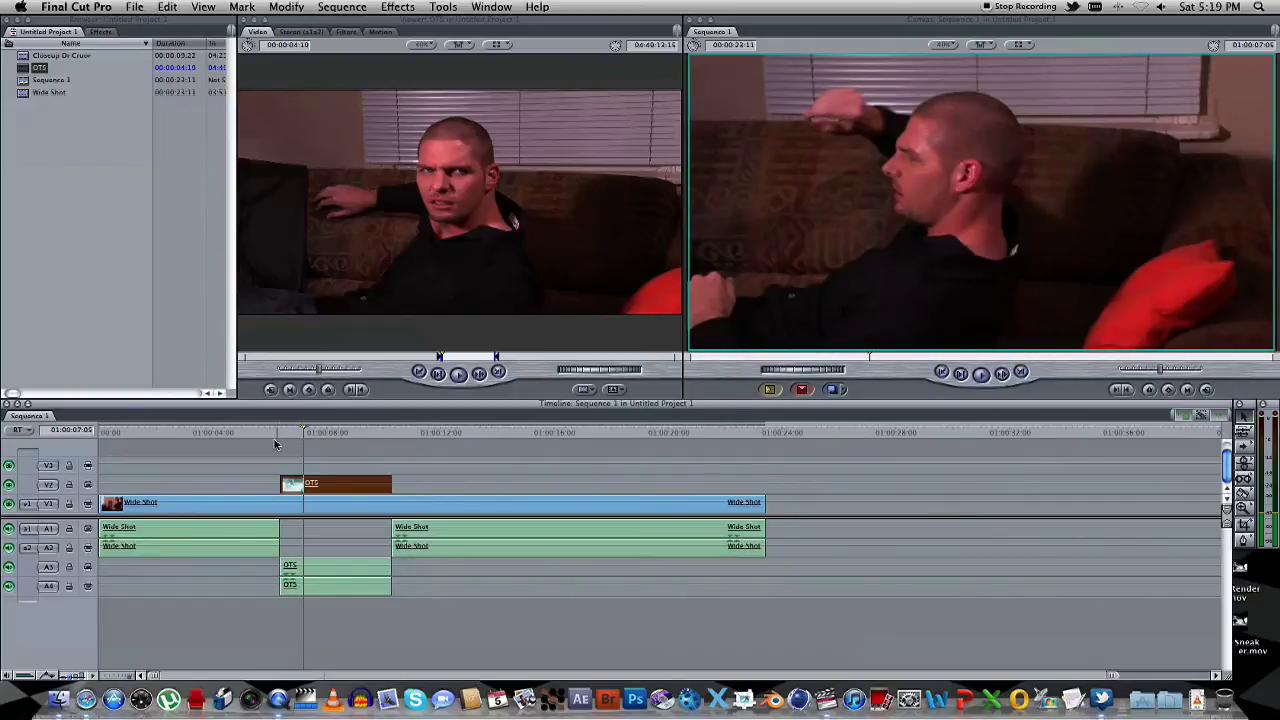
click(266, 432)
key(space)
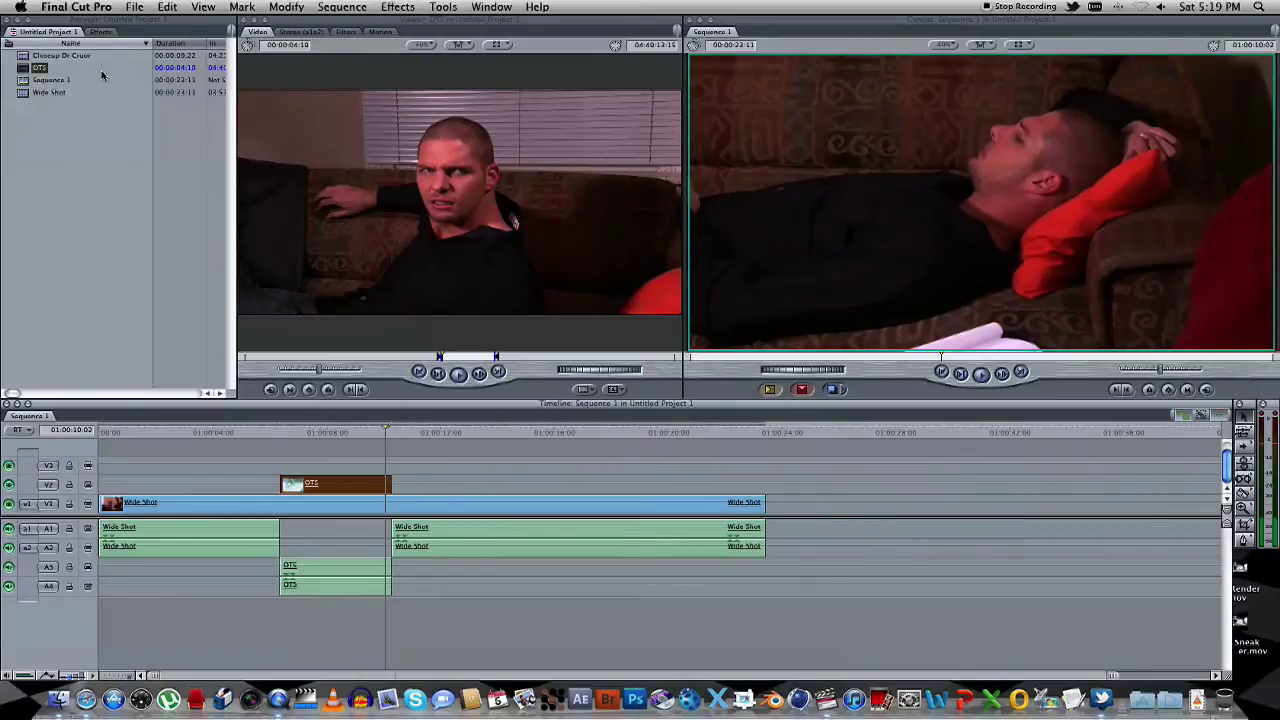
Load Closeup Dr Cruor, skim to where the woman looks up, and park the sequence near its start
scroll(96, 78, right, 1)
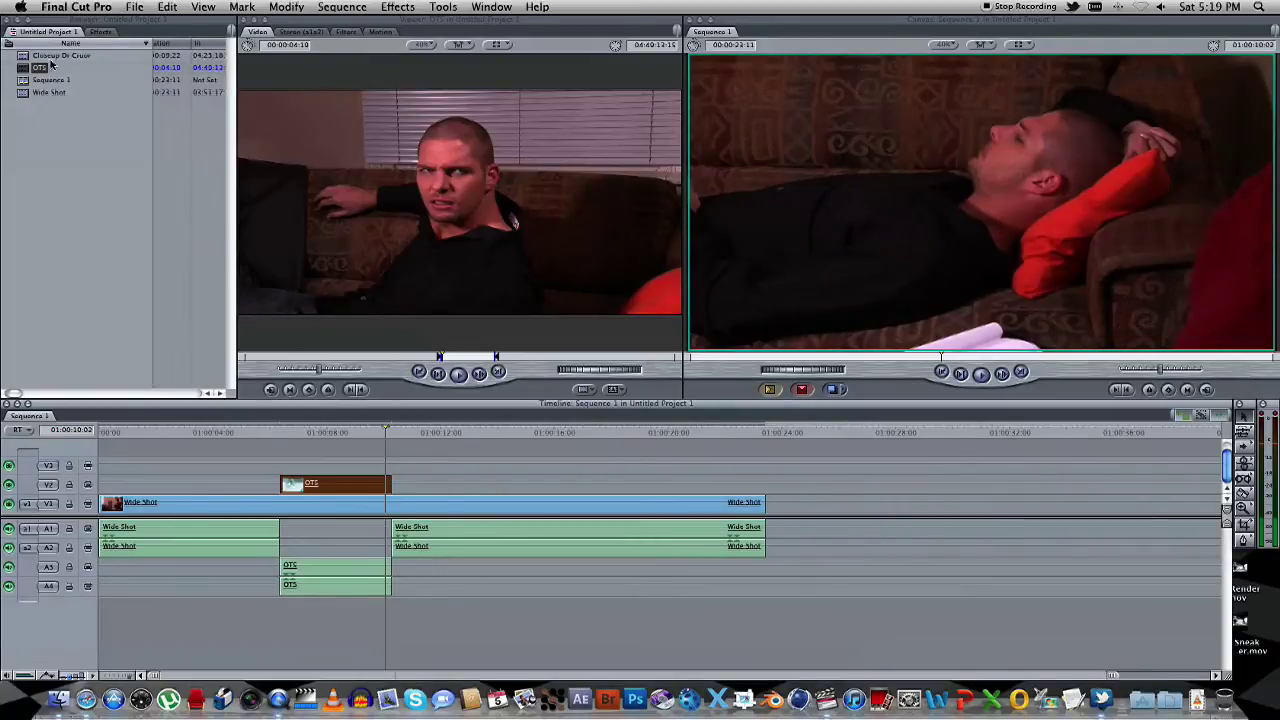
double_click(50, 58)
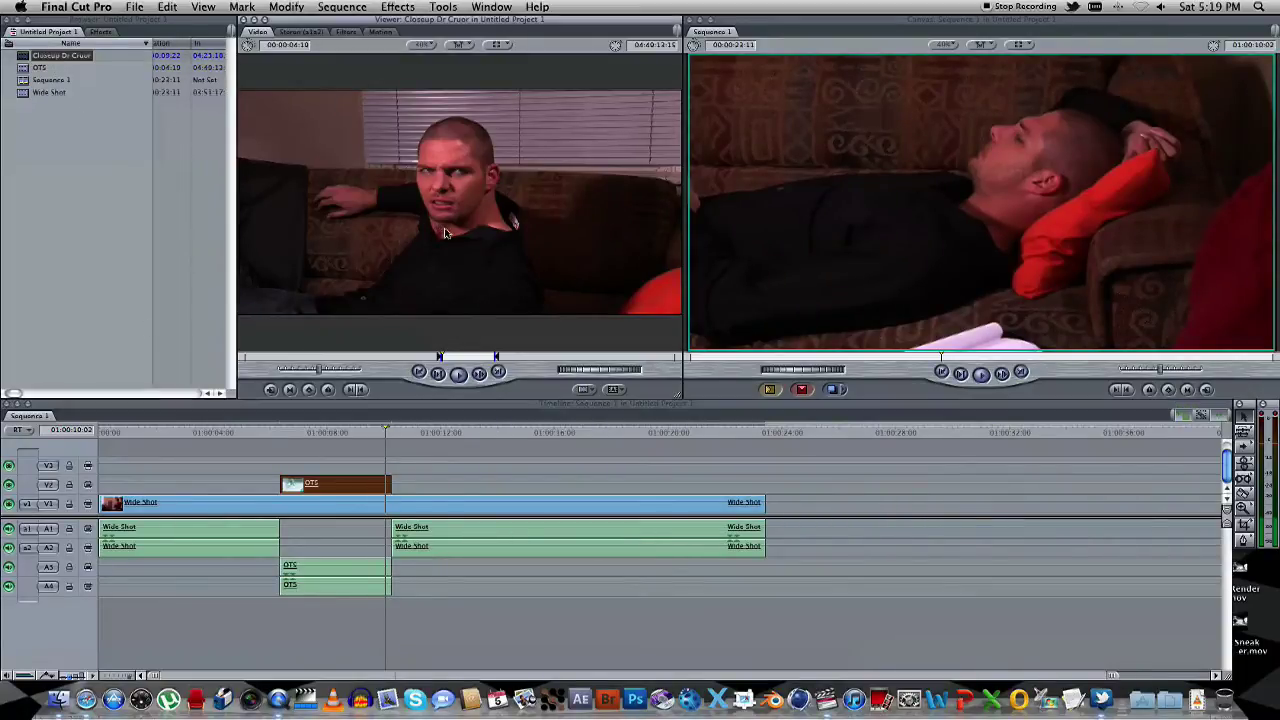
drag(340, 358, 389, 358)
click(182, 433)
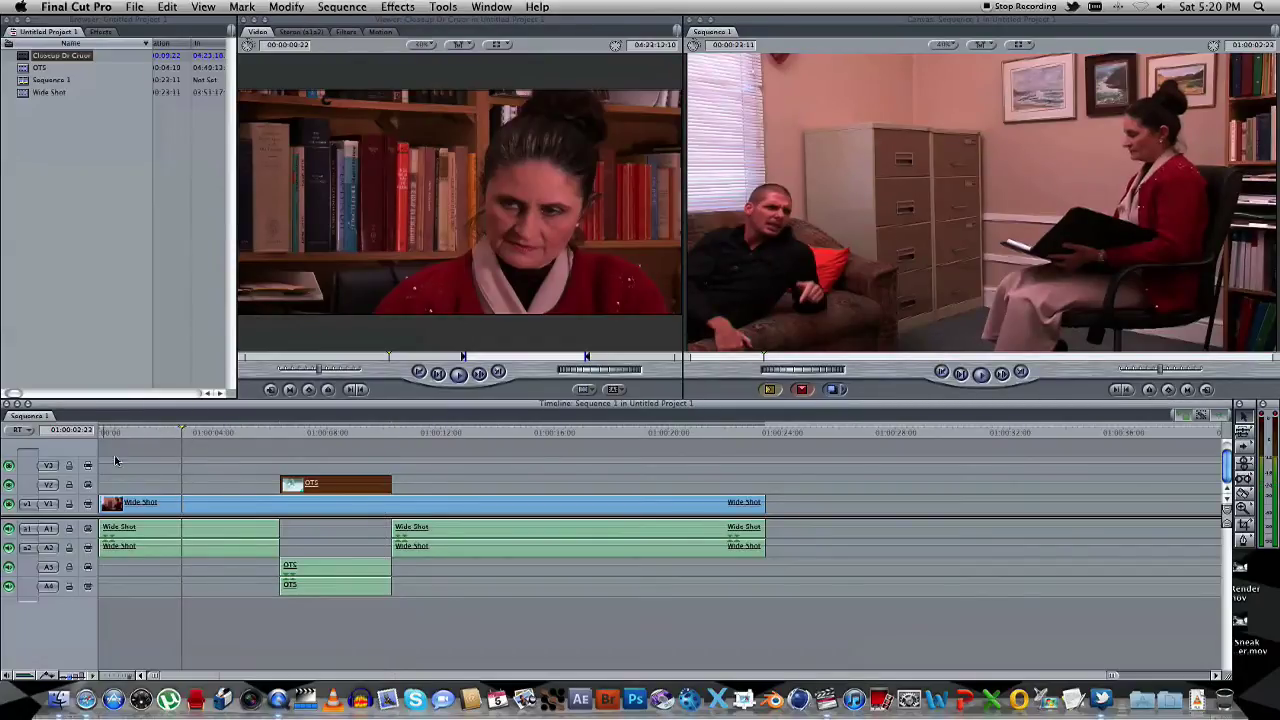
click(147, 433)
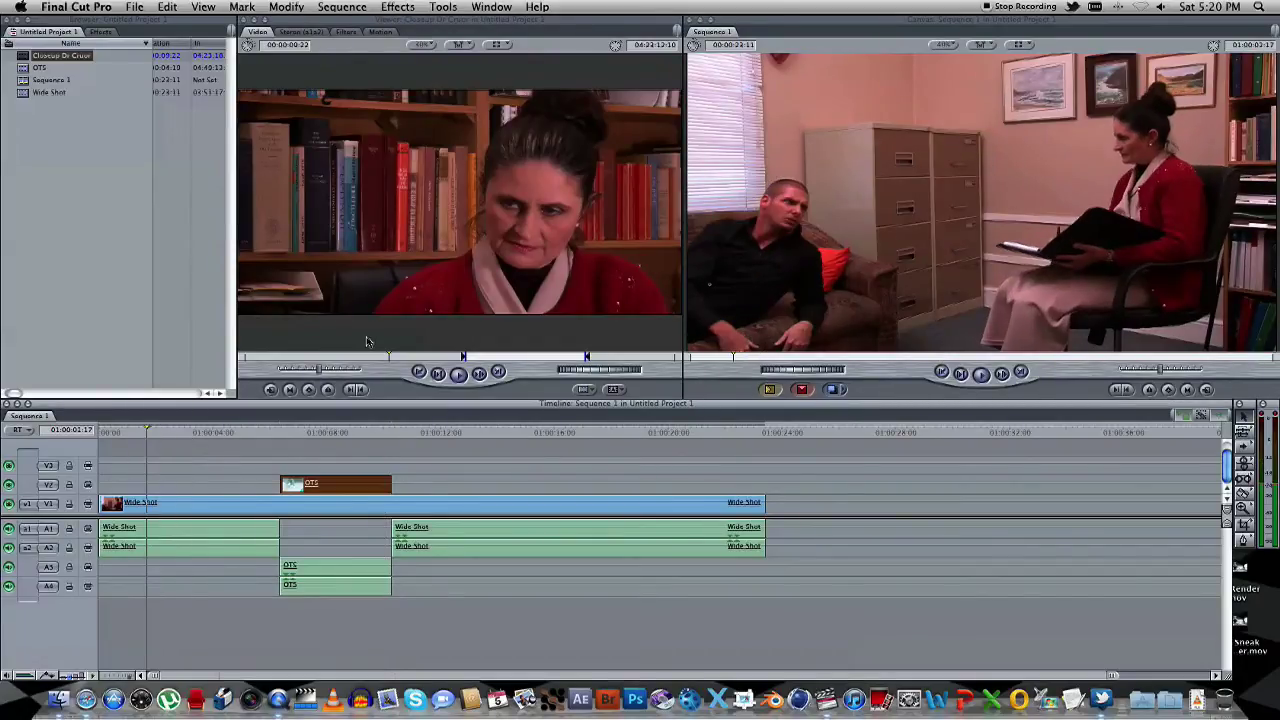
click(372, 358)
drag(372, 358, 371, 358)
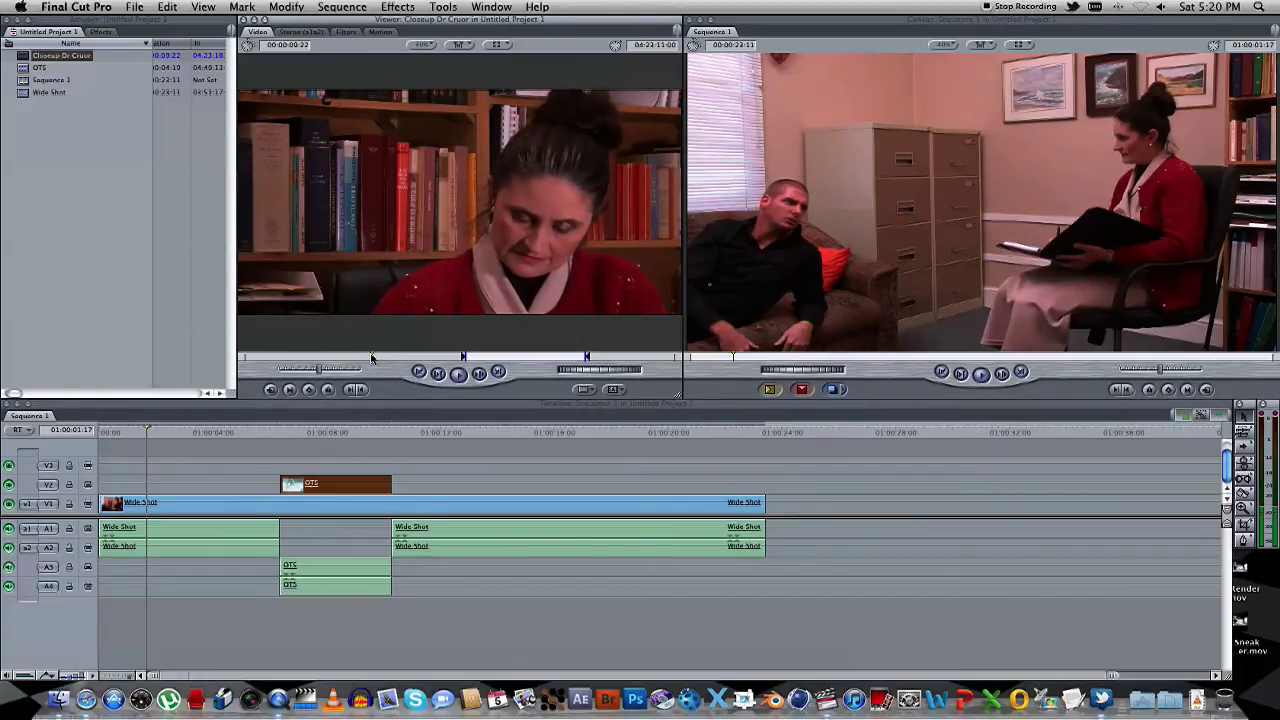
Mark a short closeup In/Out, drop it on V3 above the Wide Shot, and delete its A5/A6 audio
key(i)
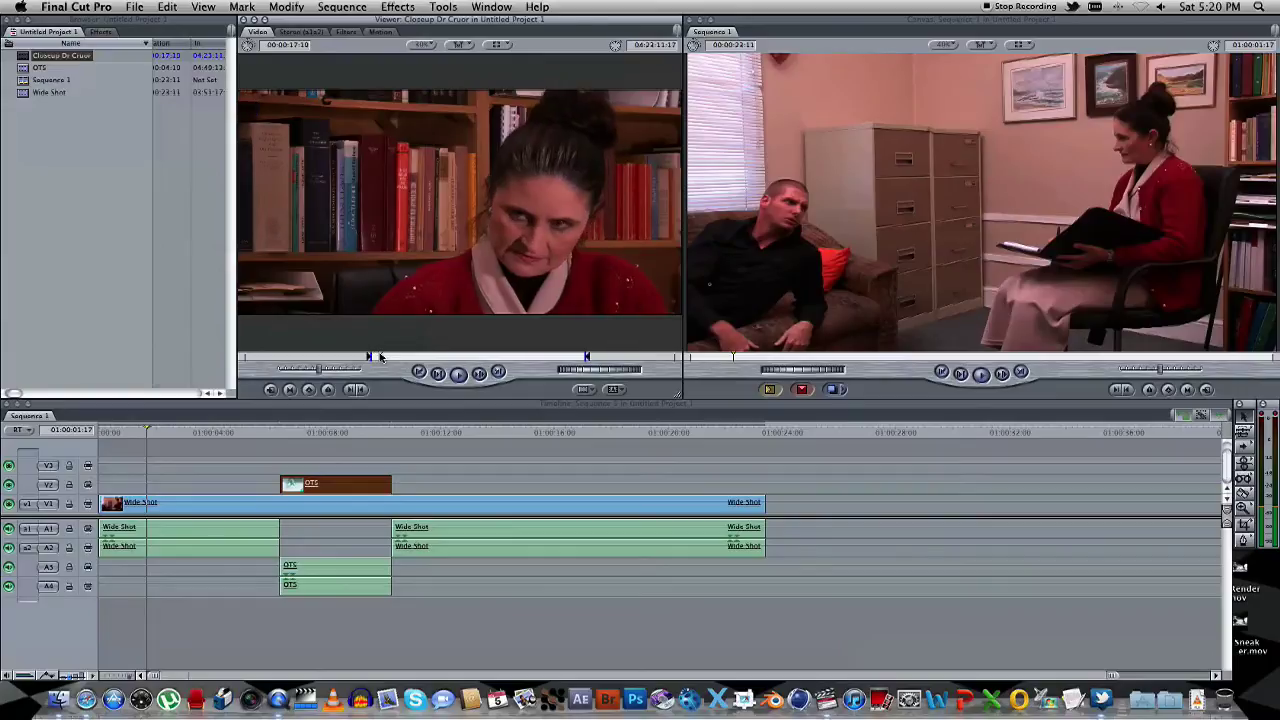
drag(380, 357, 396, 357)
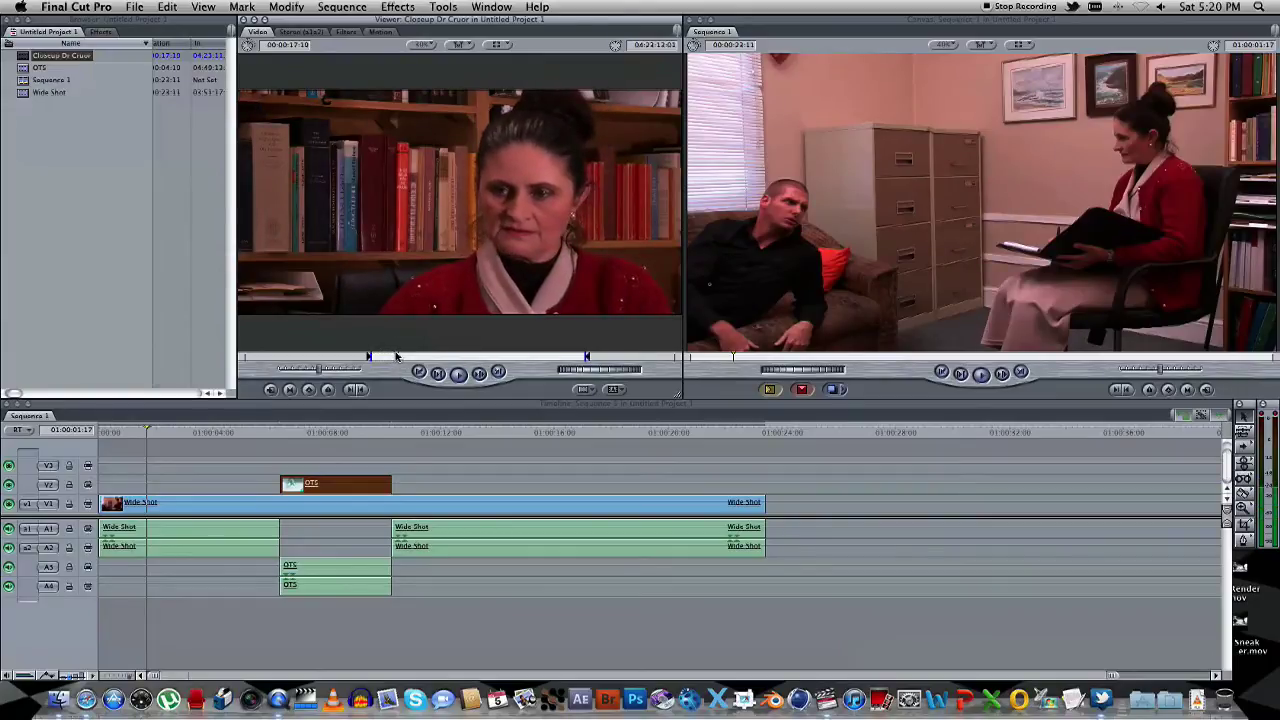
key(Right)
key(Right)
key(Right)
key(Right)
key(Right)
key(Right)
key(Right)
key(Right)
key(Right)
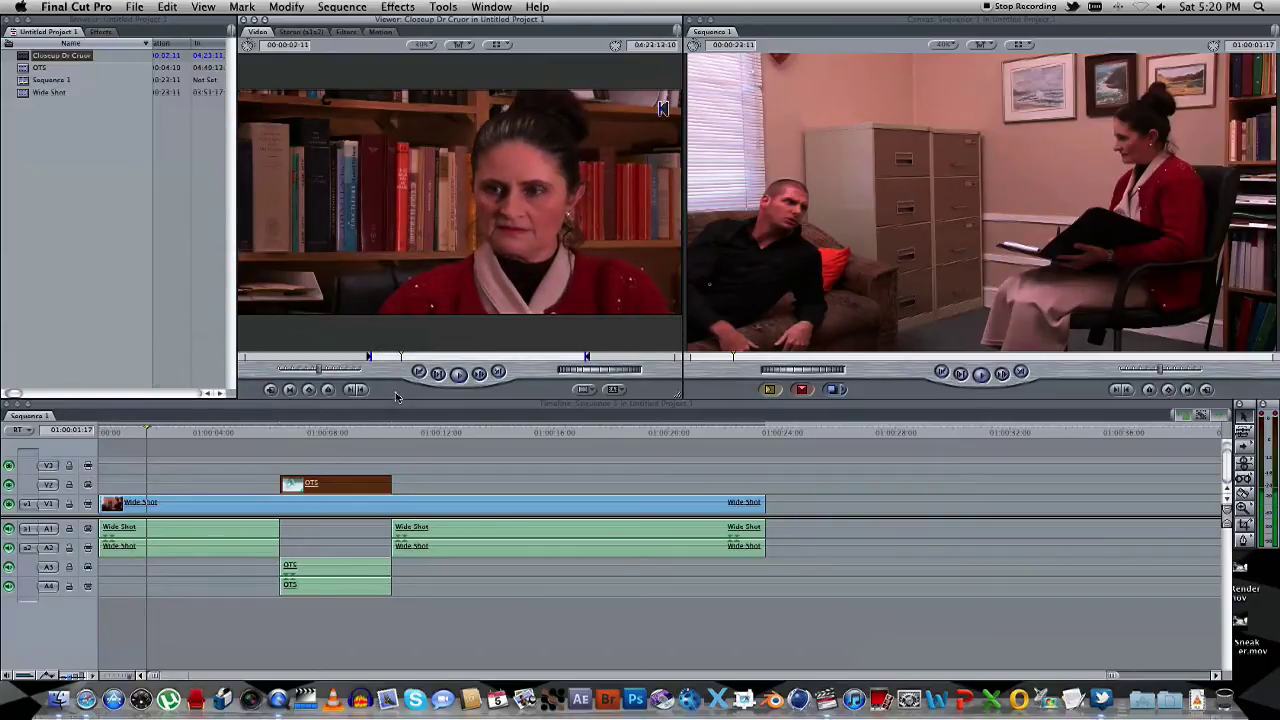
key(o)
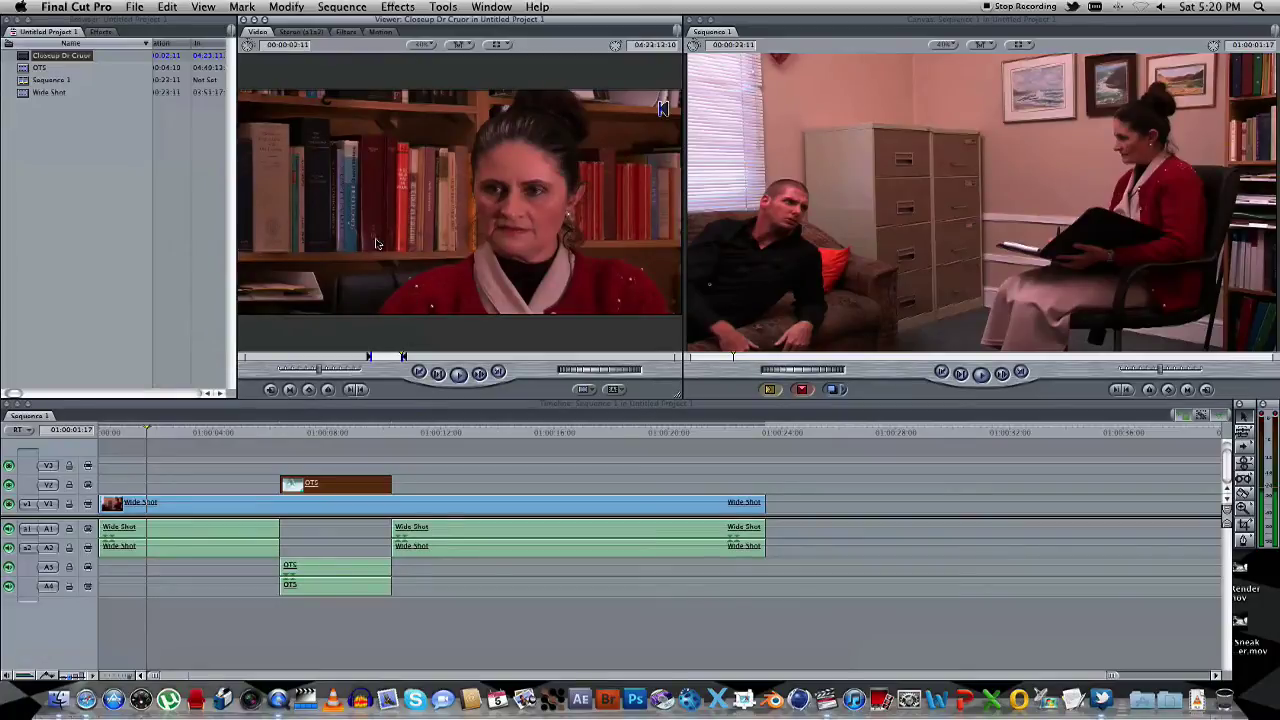
drag(376, 243, 190, 465)
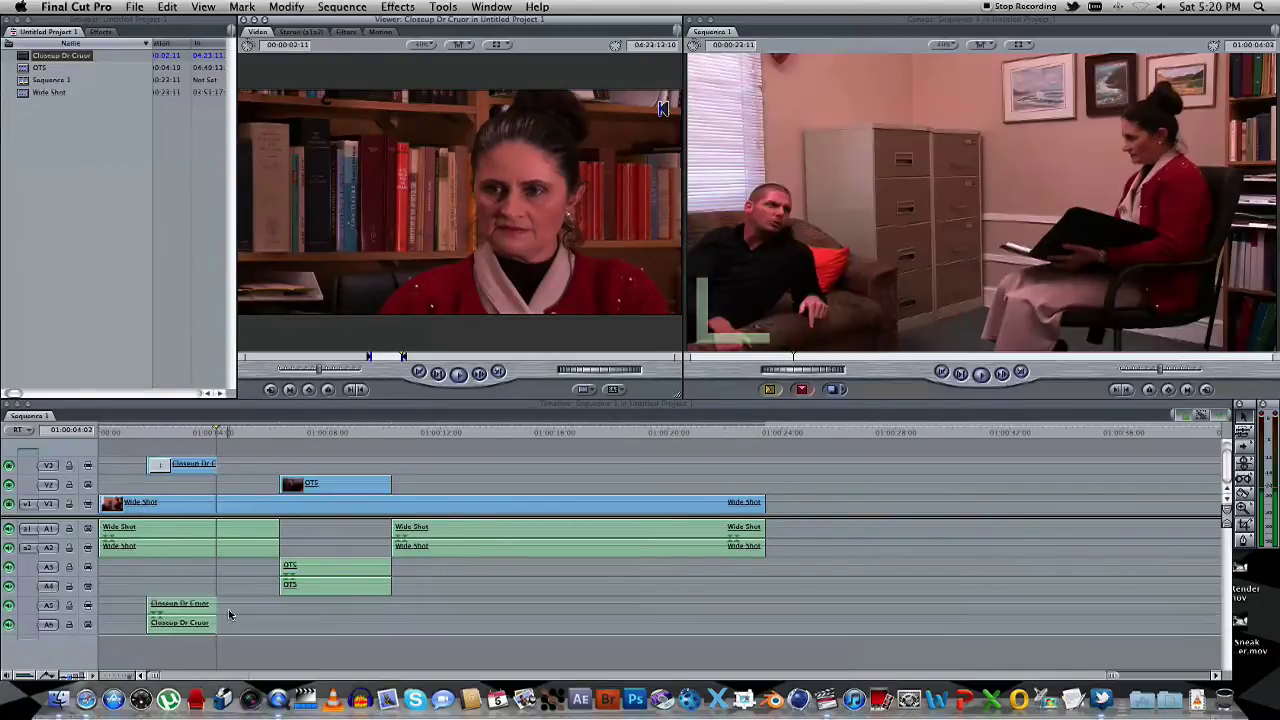
click(177, 607)
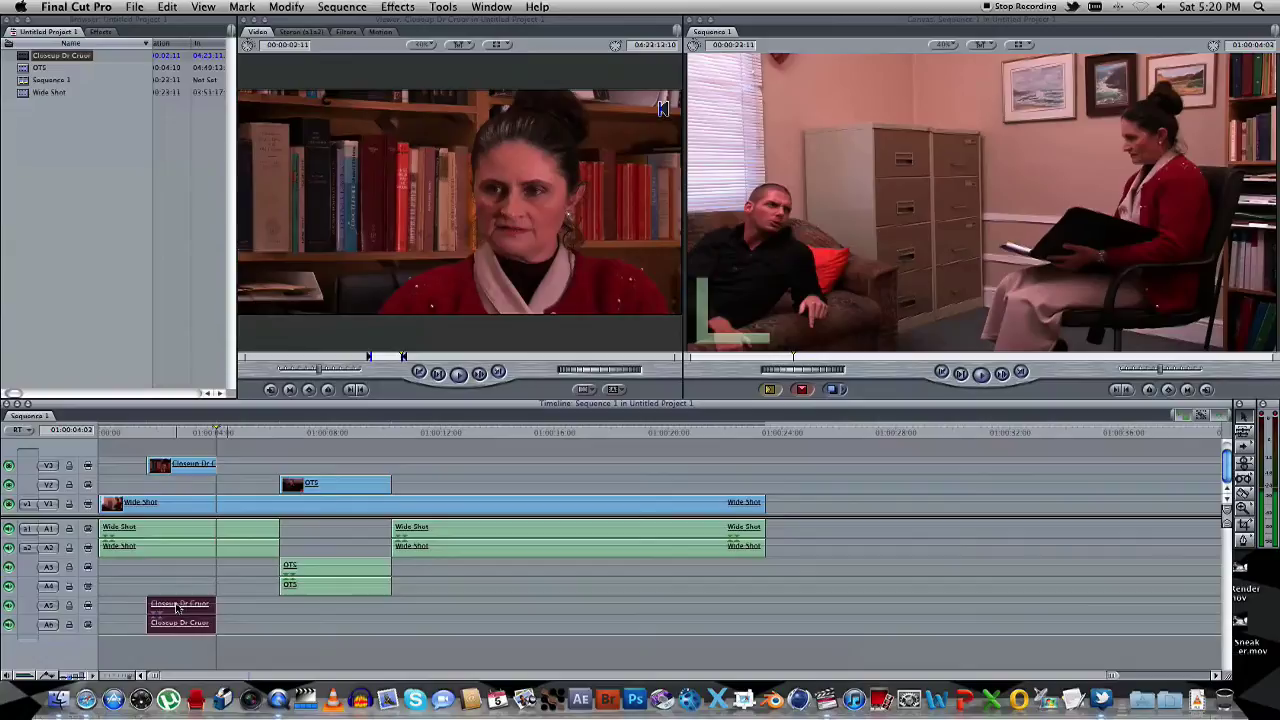
key(Delete)
key(Home)
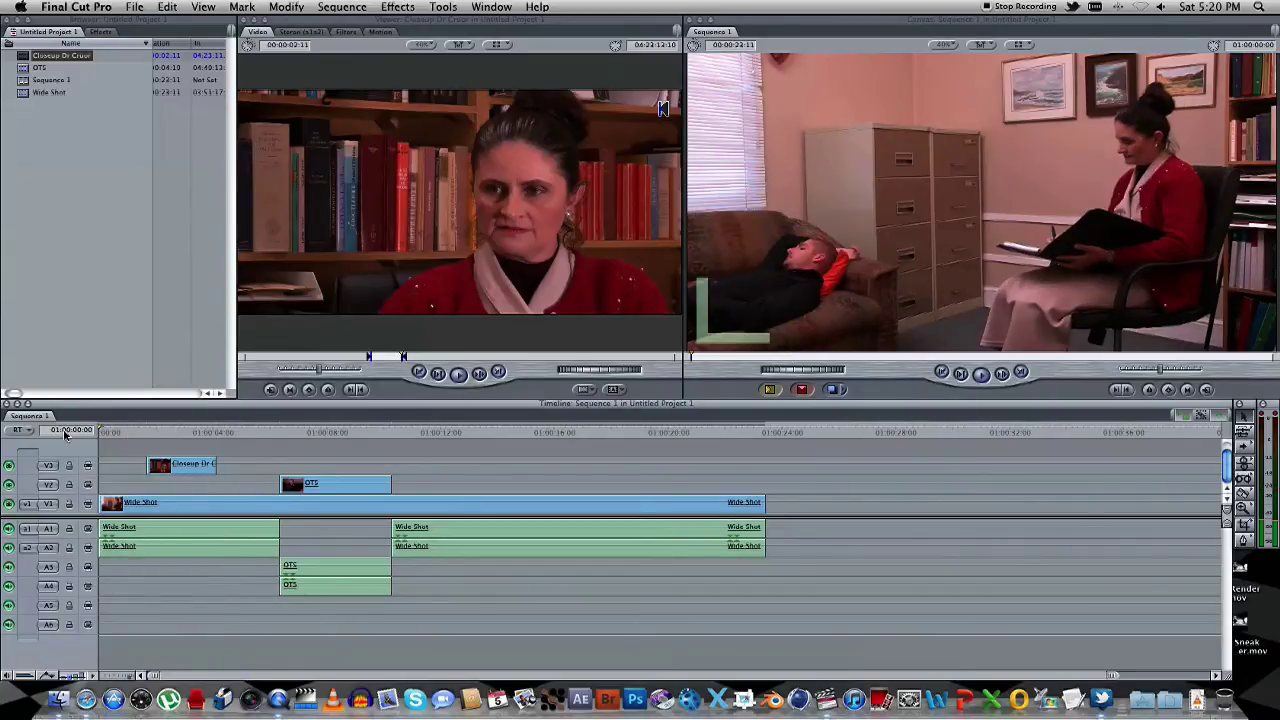
Play the sequence and delete the second Wide Shot audio section on A1/A2 after the OTS shot
key(space)
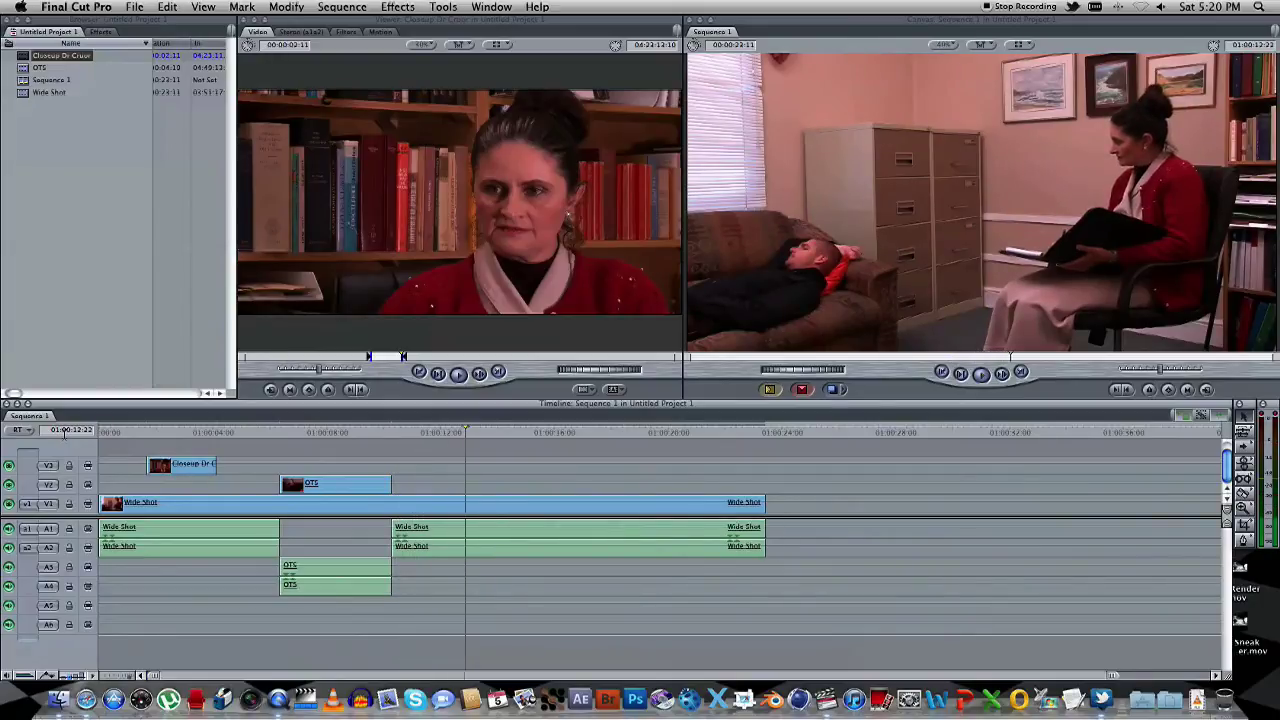
click(516, 531)
key(Delete)
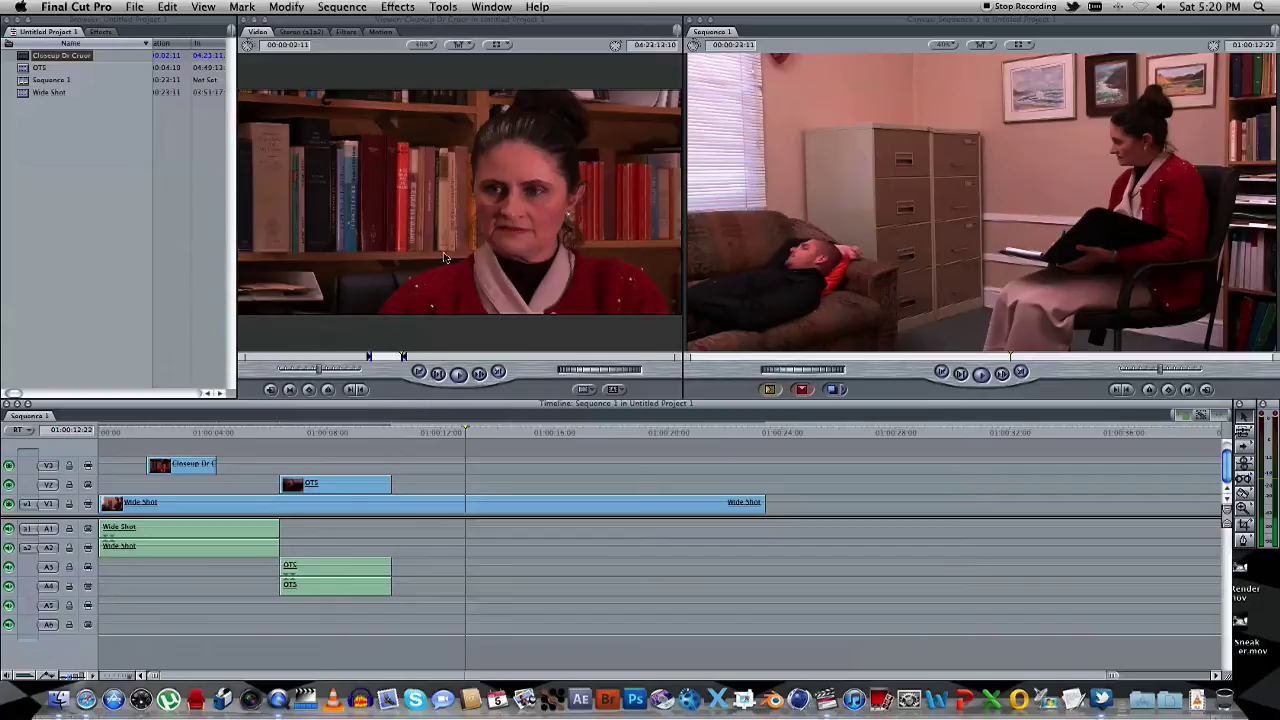
Trim the OTS video's Out edge on V2 earlier, leaving its A3–A4 audio longer, and review
drag(407, 437, 364, 433)
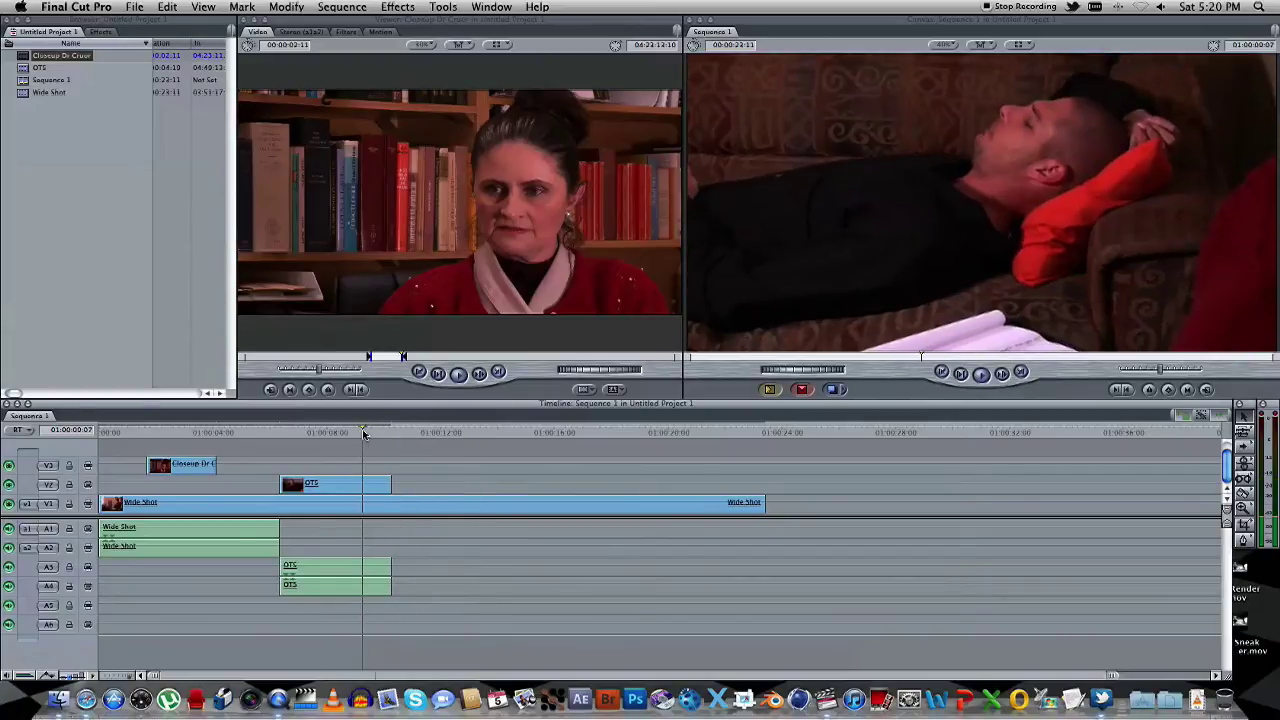
key(space)
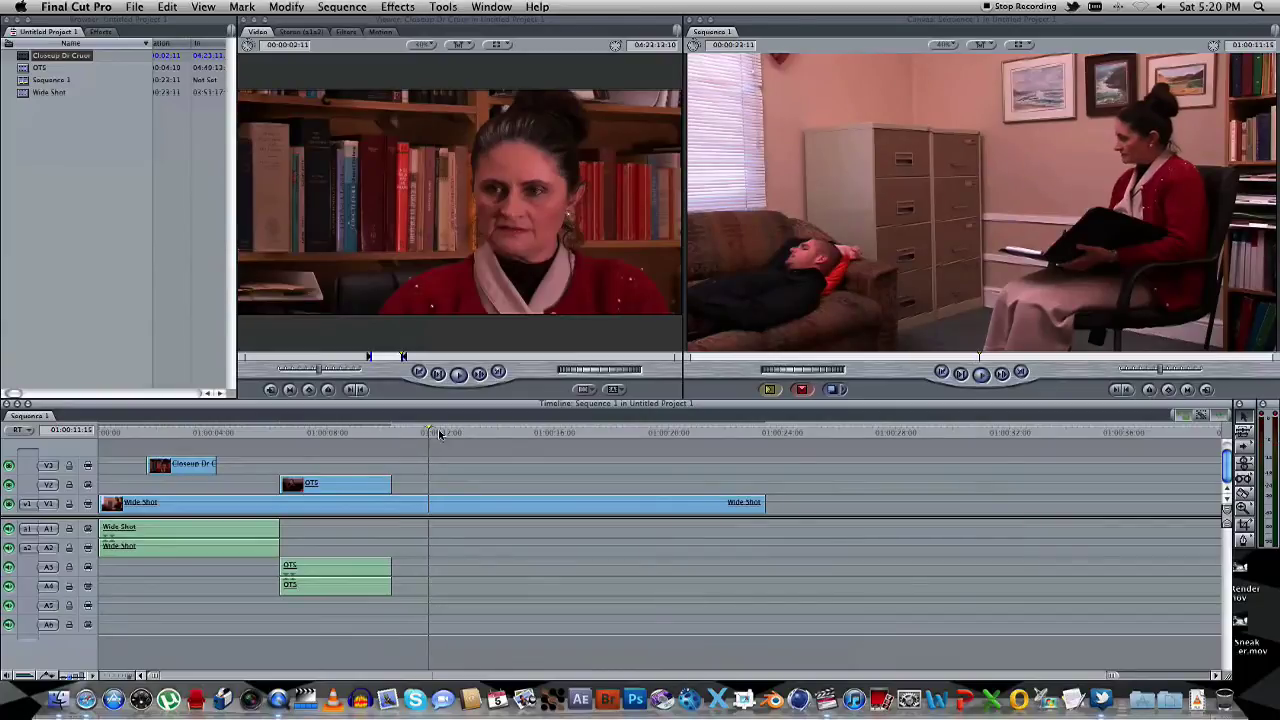
drag(373, 433, 366, 433)
drag(393, 485, 364, 485)
click(349, 433)
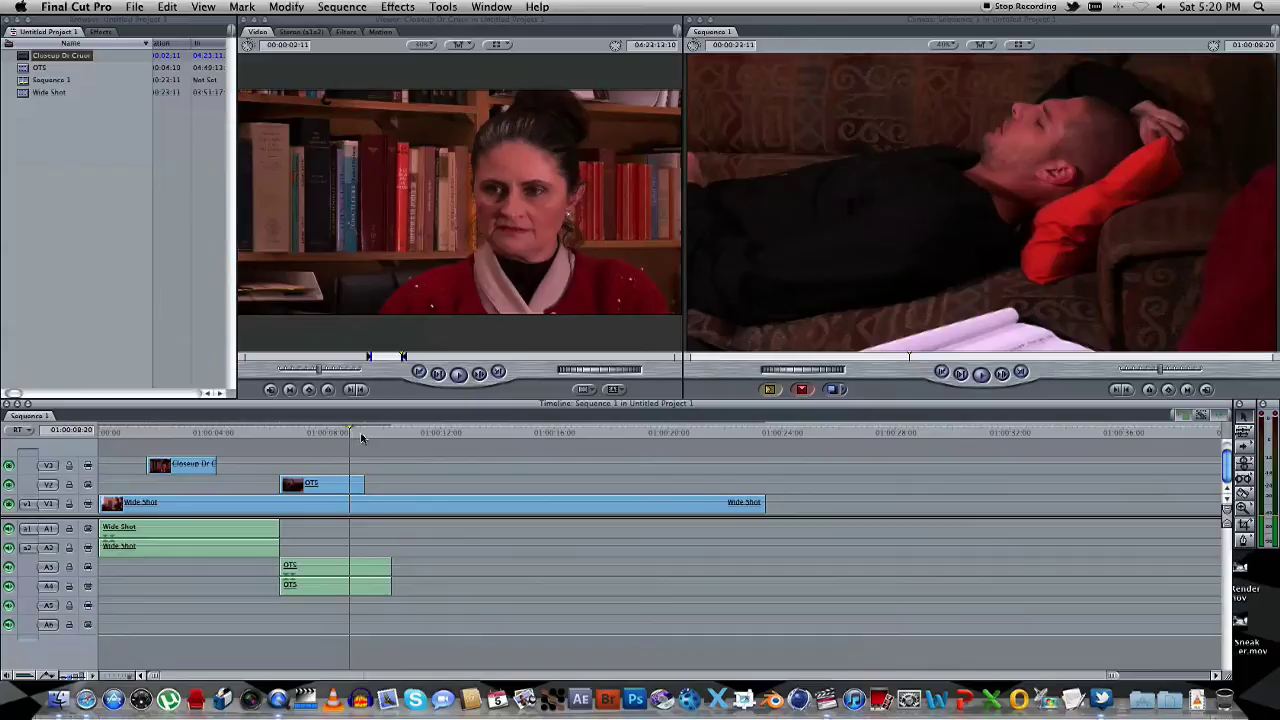
key(space)
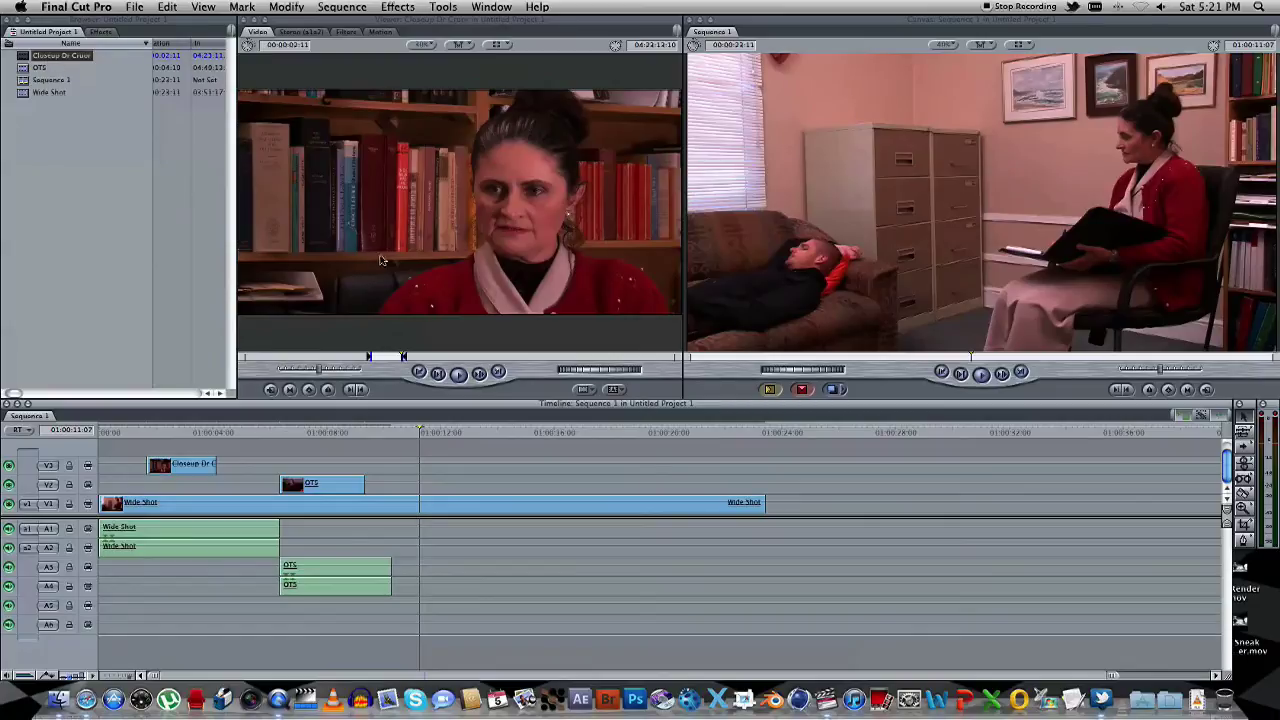
Mark a longer Closeup Dr Cruor In/Out and drop it on V3 after the OTS shot with A5–A6 audio
drag(424, 356, 407, 461)
key(i)
key(o)
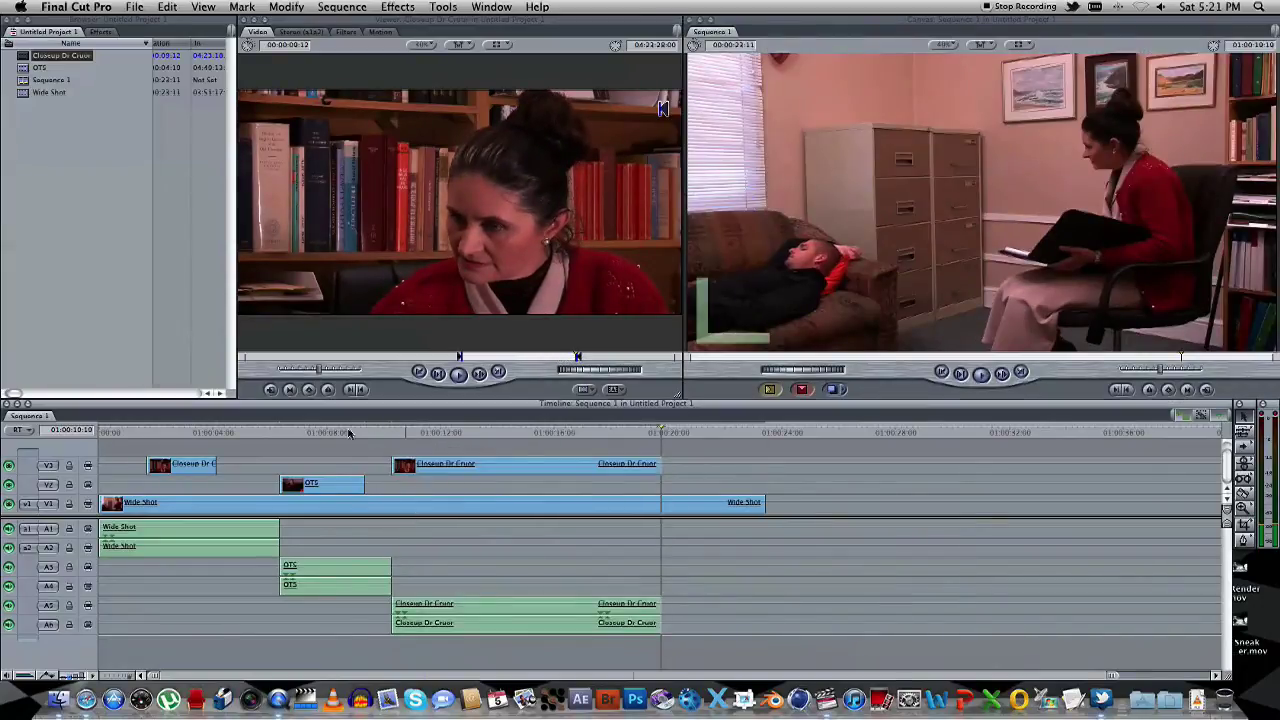
click(352, 432)
key(space)
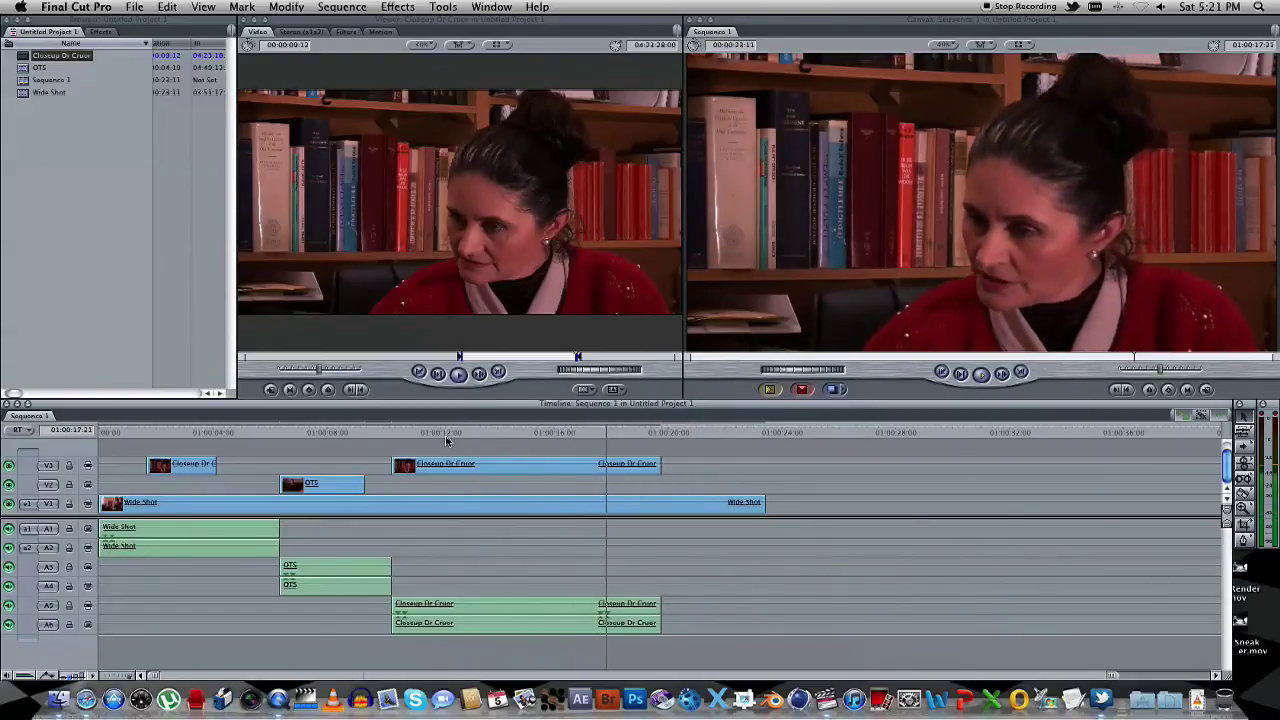
Mark a short OTS portion and place it video-only on V2 at about 01:00:12:14
click(460, 358)
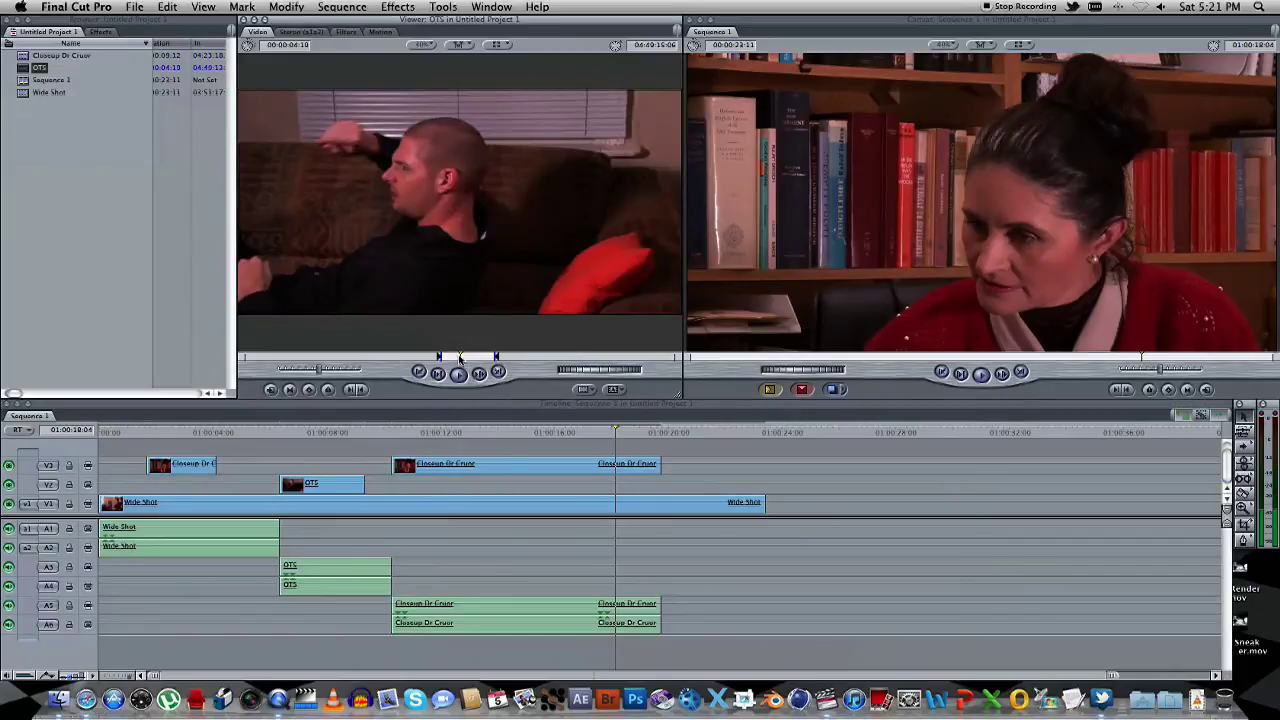
mouse_move(495, 357)
mouse_down()
mouse_move(535, 358)
mouse_move(503, 357)
mouse_up()
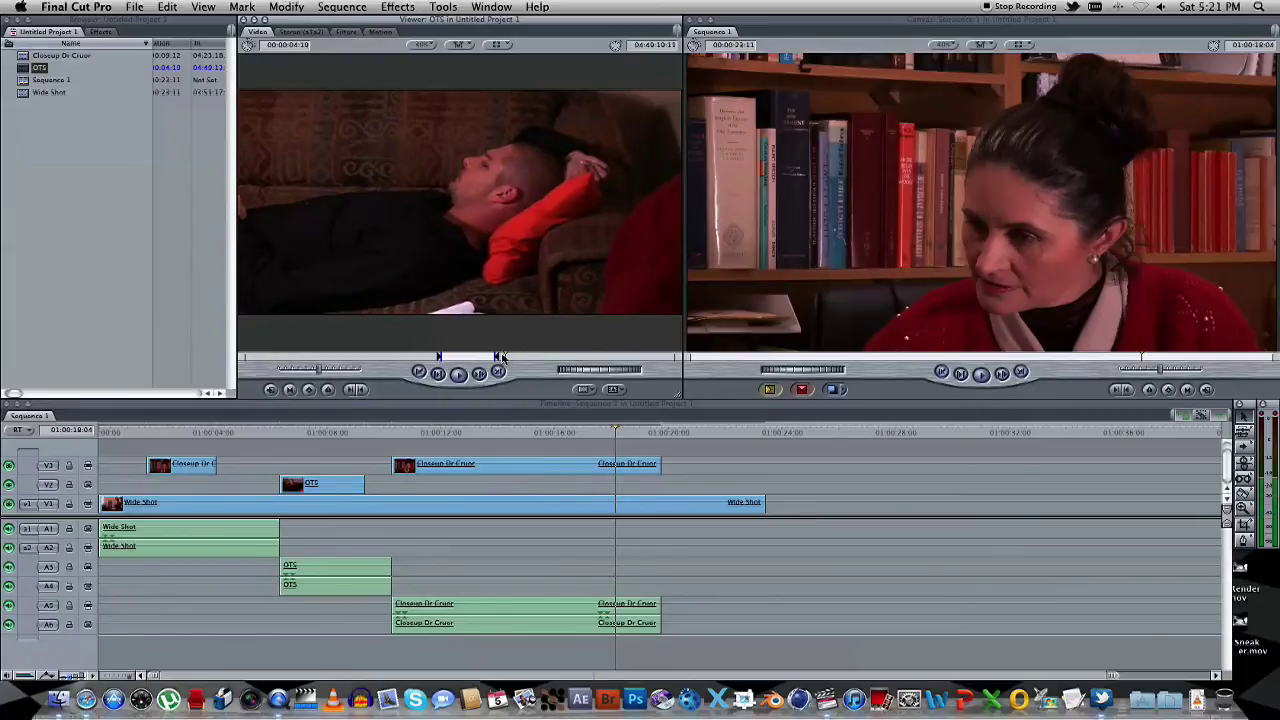
key(i)
key(space)
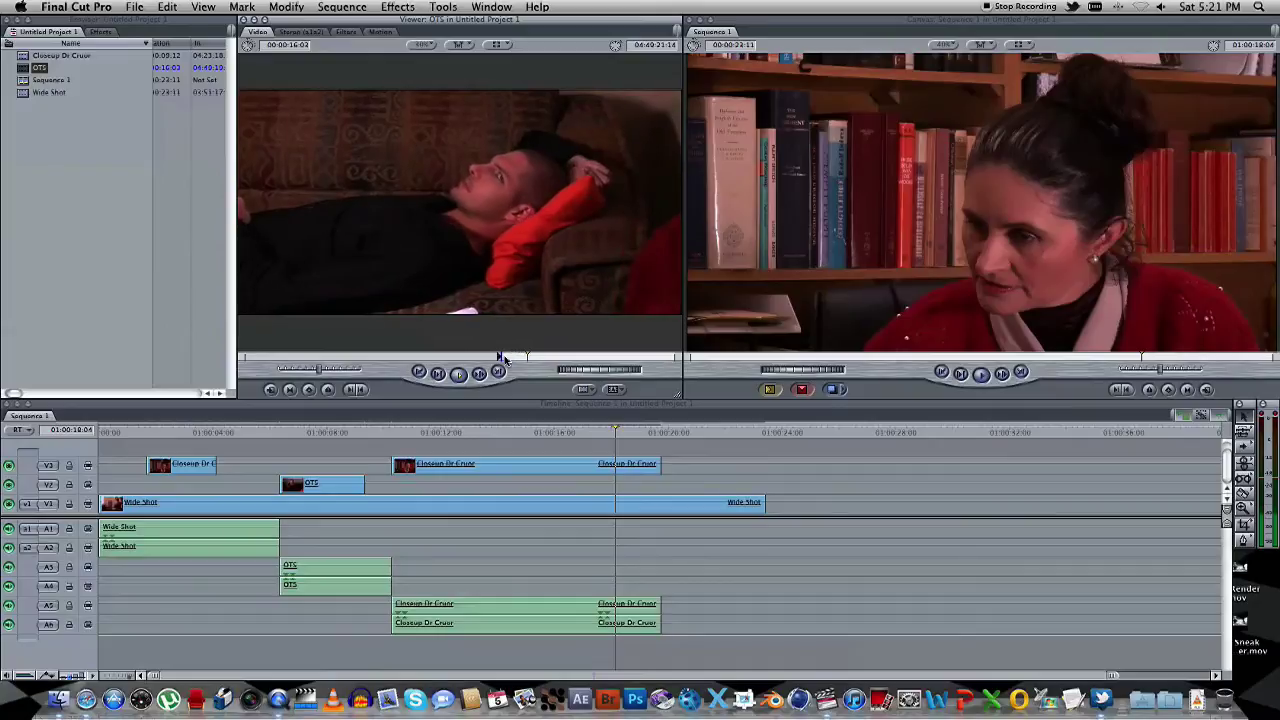
key(o)
drag(551, 432, 433, 433)
key(space)
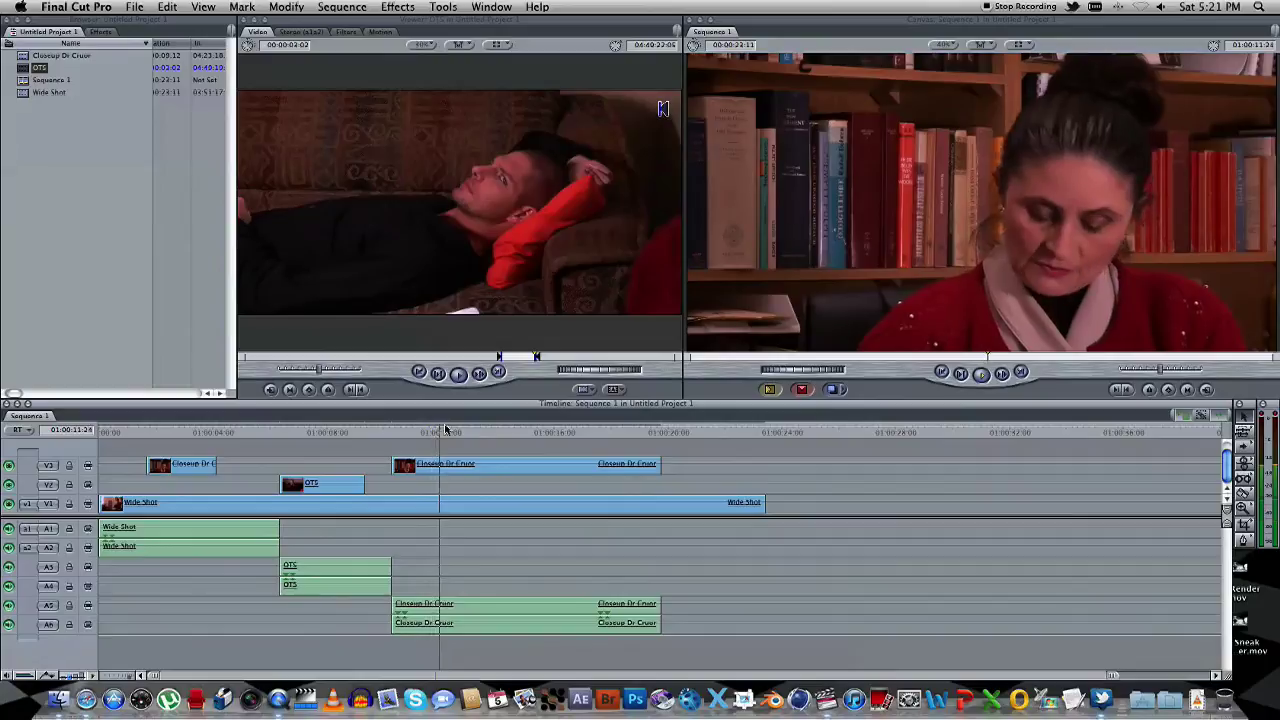
drag(463, 233, 470, 482)
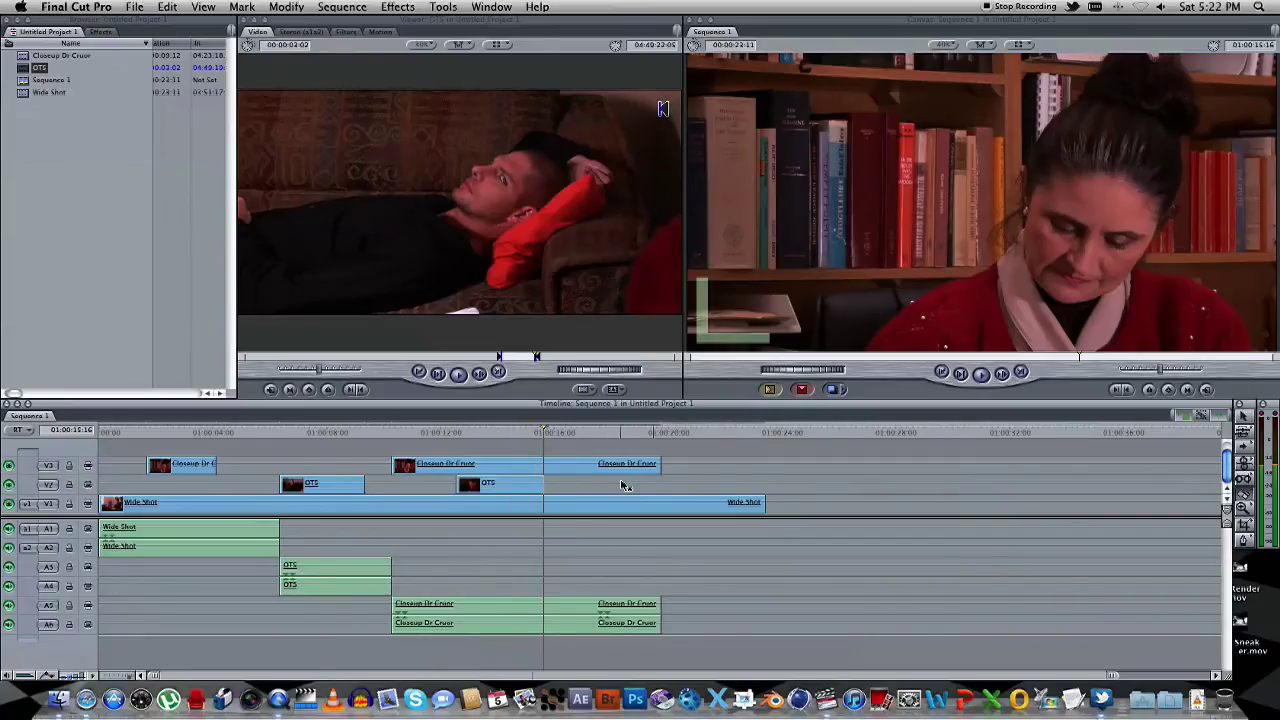
Trim the V3 close-up around the inserted OTS shot, making the later part 00:00:05:00, and play it
drag(481, 468, 545, 464)
click(421, 432)
key(space)
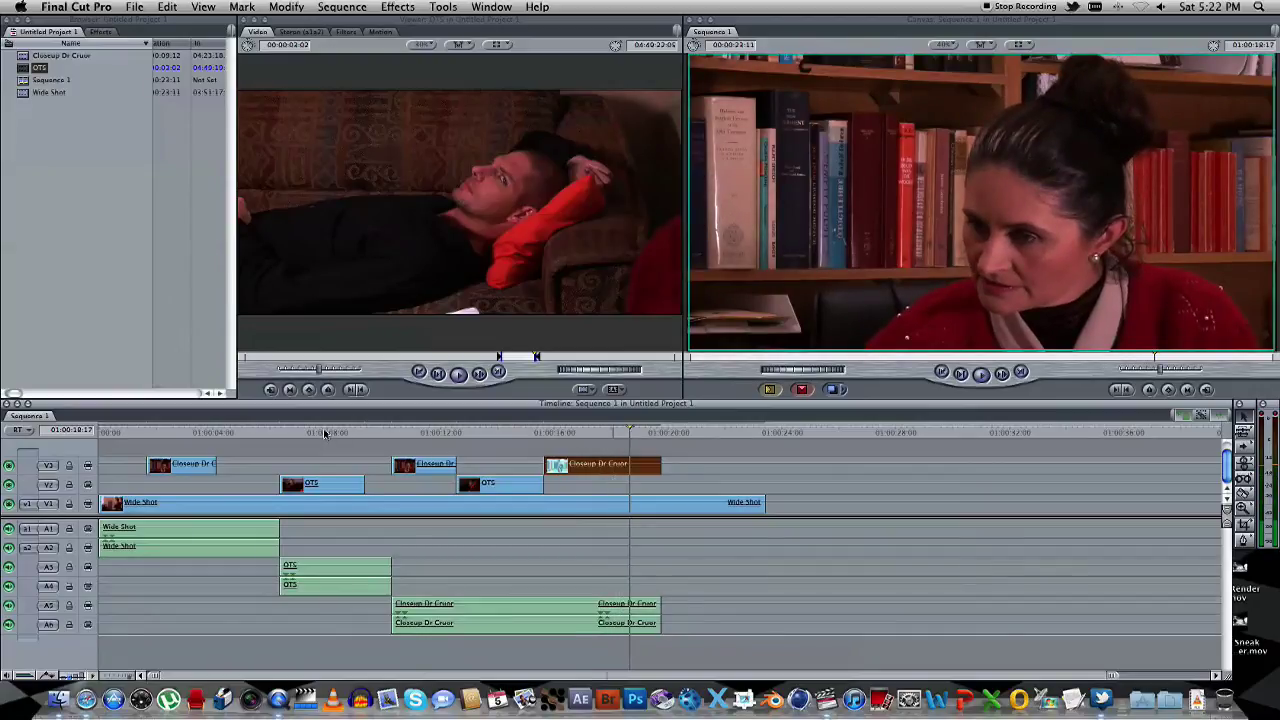
key(Home)
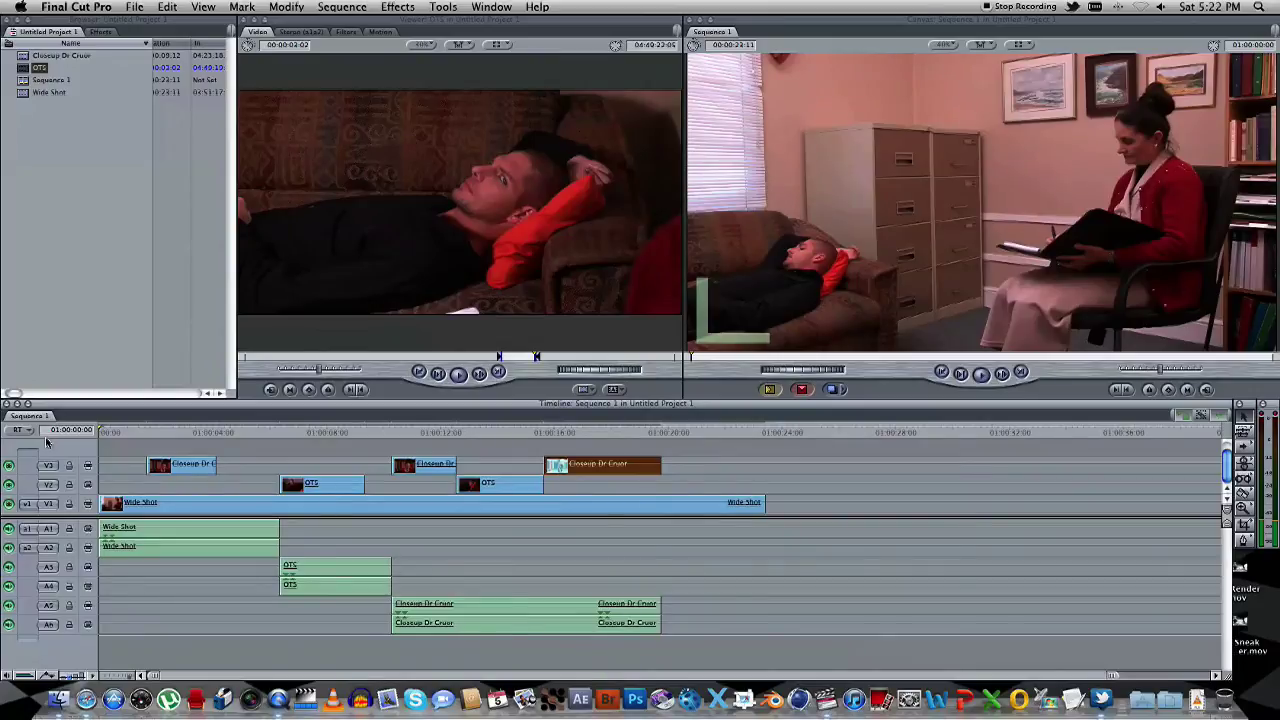
key(space)
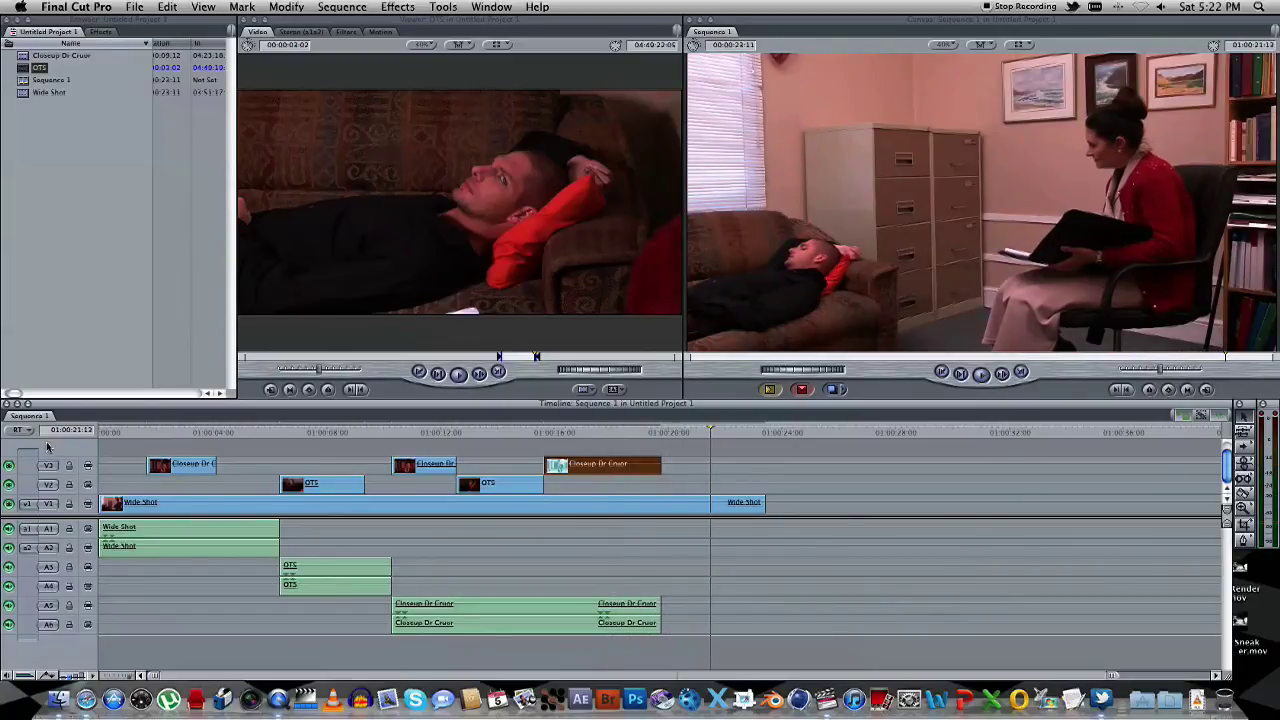
Drag the V3 Closeup Dr Cruor start leftward over the first OTS shot, then replay the cut
click(347, 434)
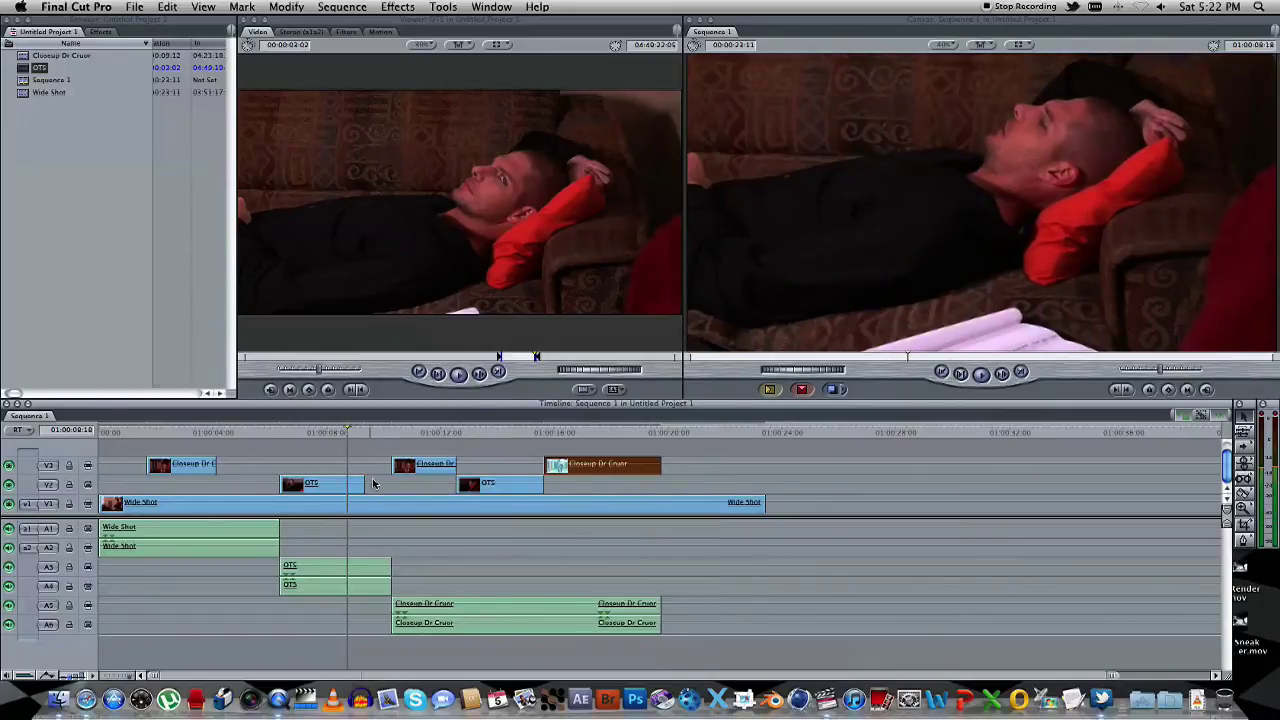
key(space)
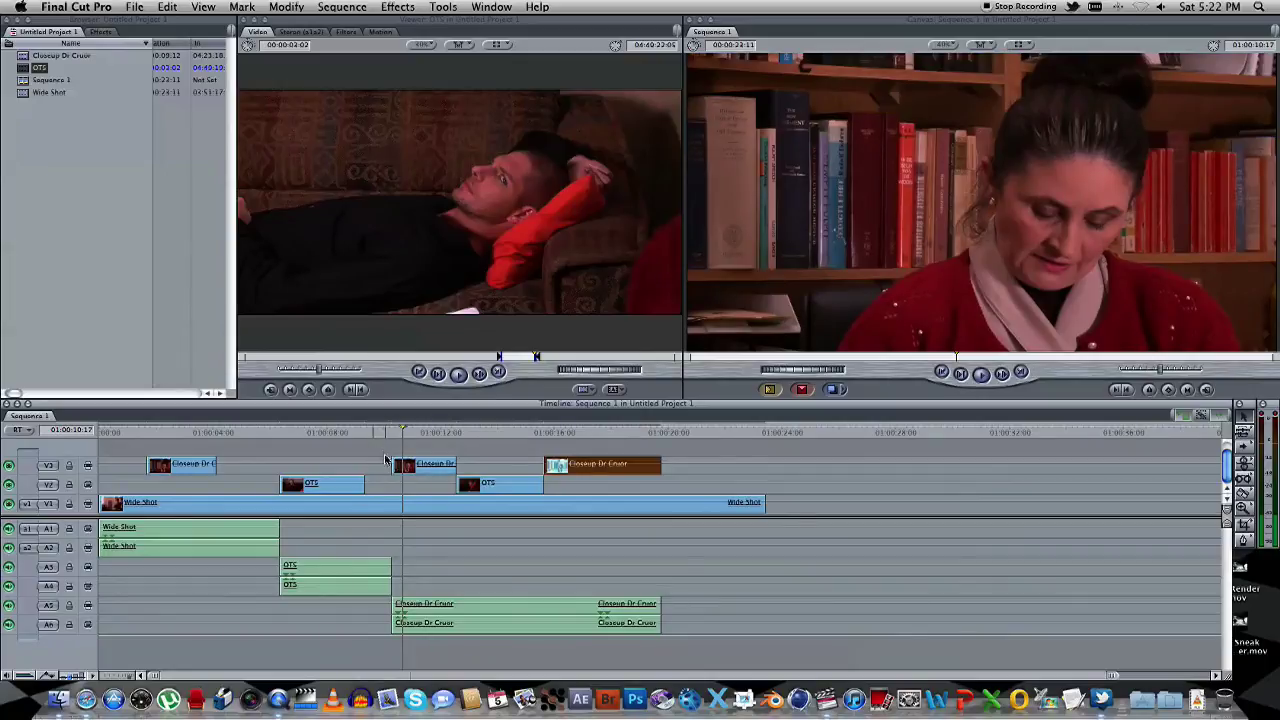
drag(383, 463, 366, 464)
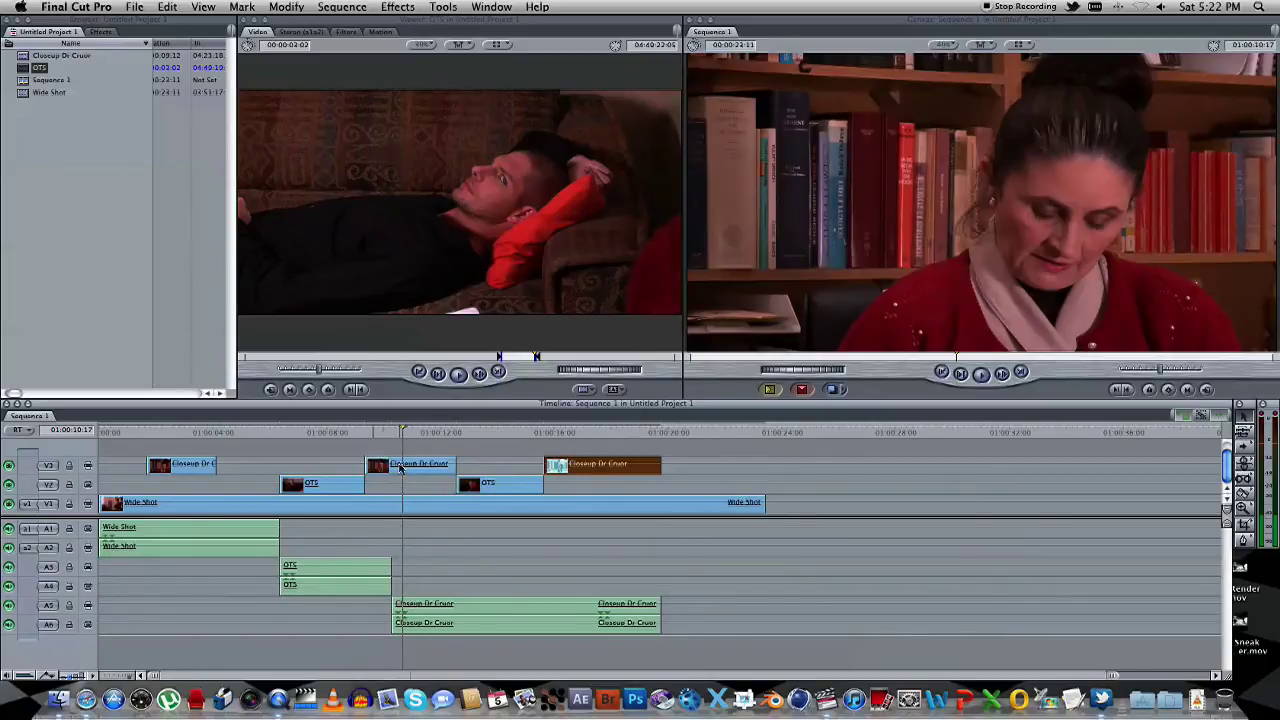
click(309, 433)
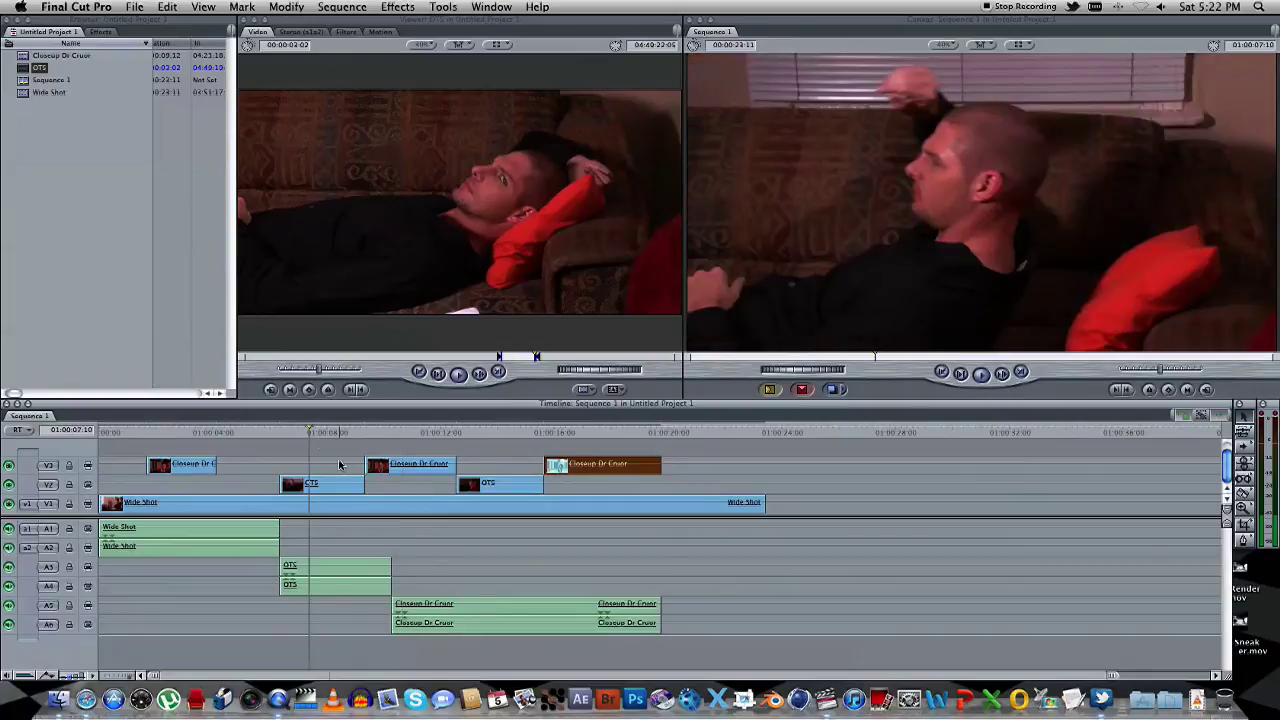
key(space)
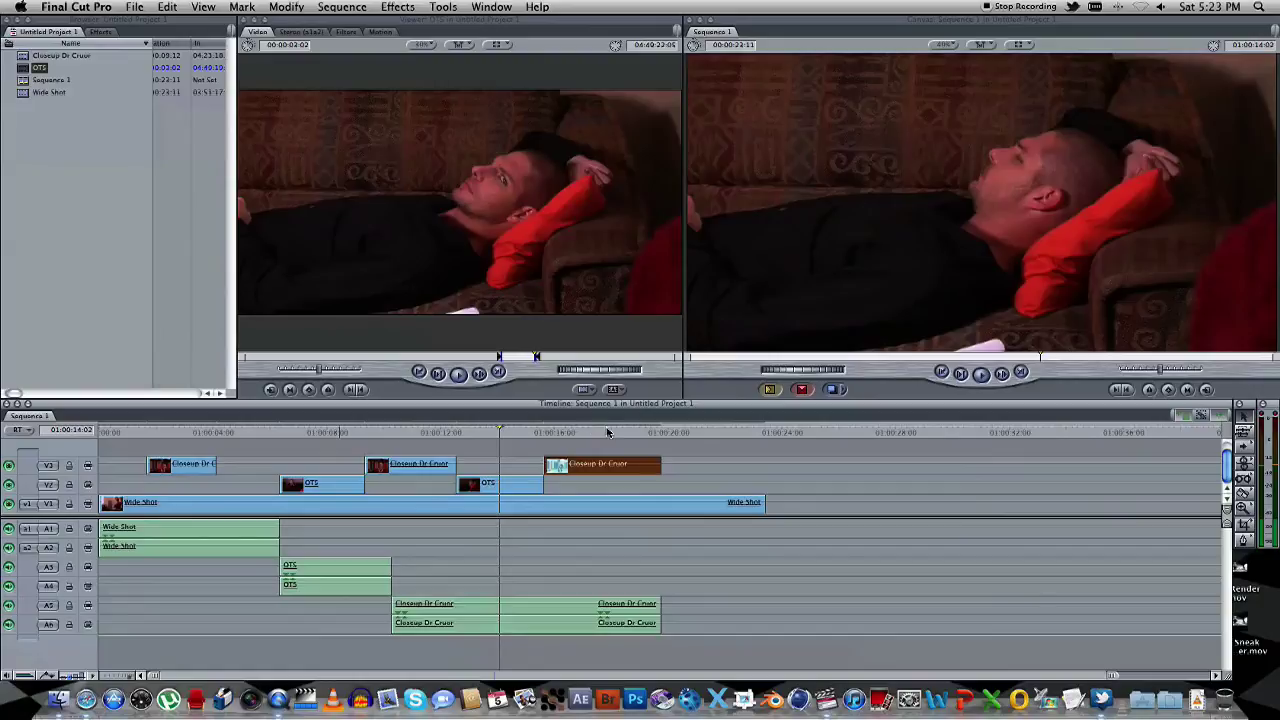
Overlay a marked OTS portion onto V2, with audio on A3–A4, after the second close-up
drag(607, 432, 655, 432)
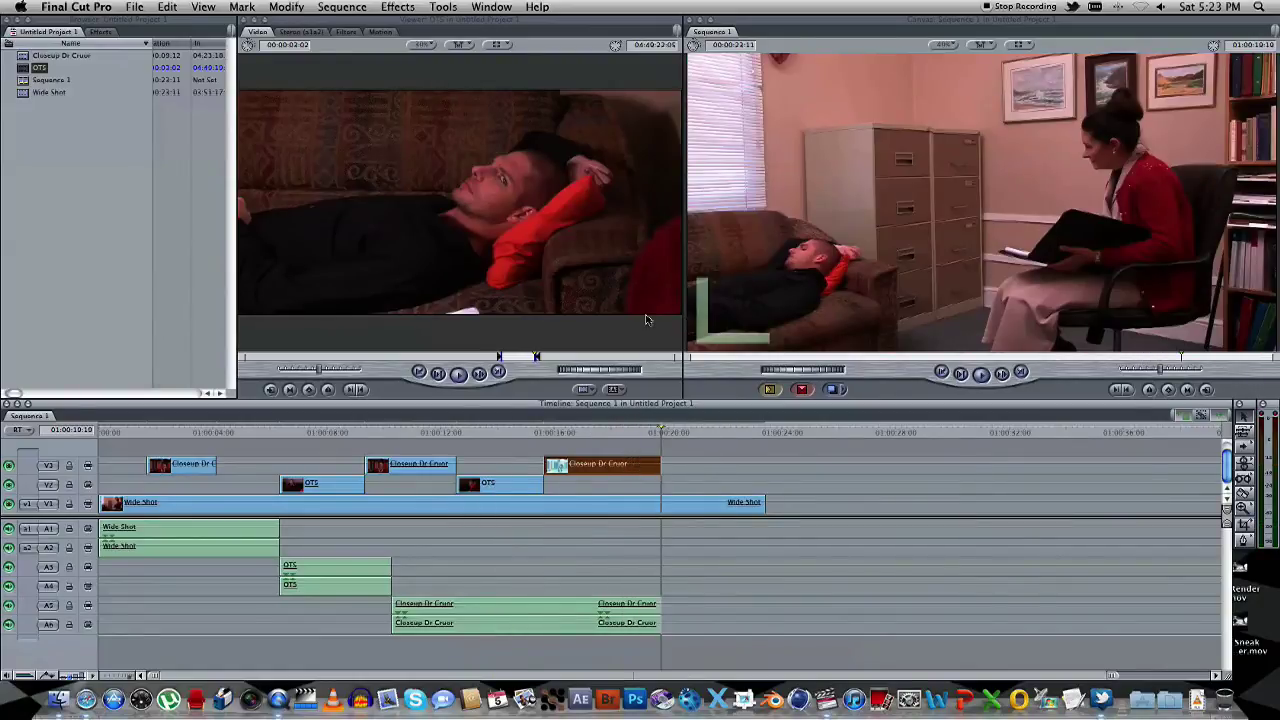
drag(553, 358, 592, 358)
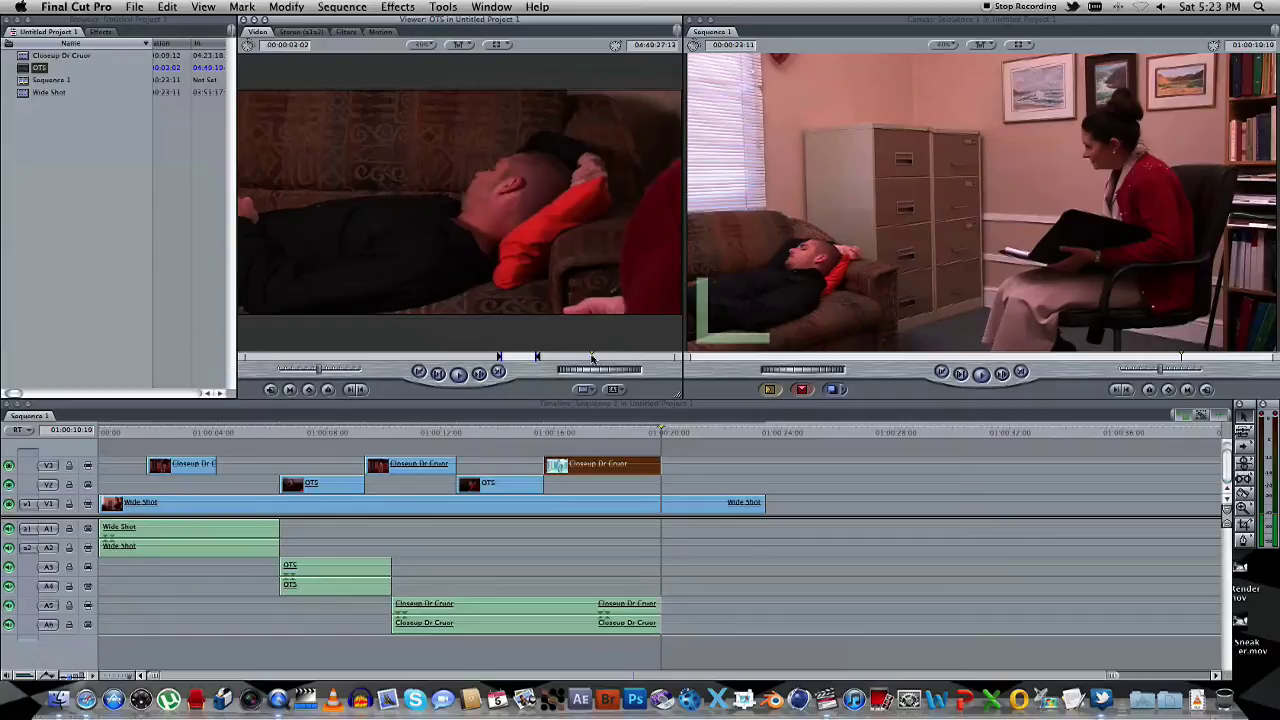
key(i)
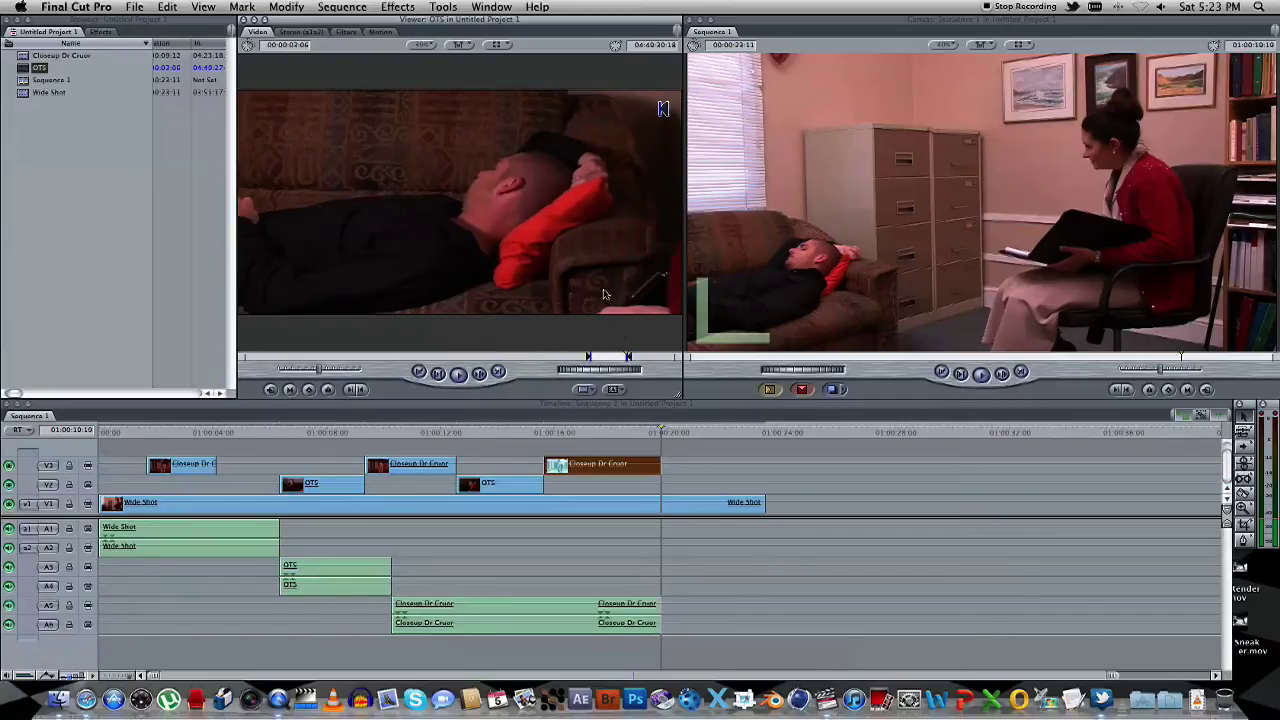
drag(607, 295, 666, 481)
Play back the cut into the new OTS shot from the woman's close-up
click(641, 434)
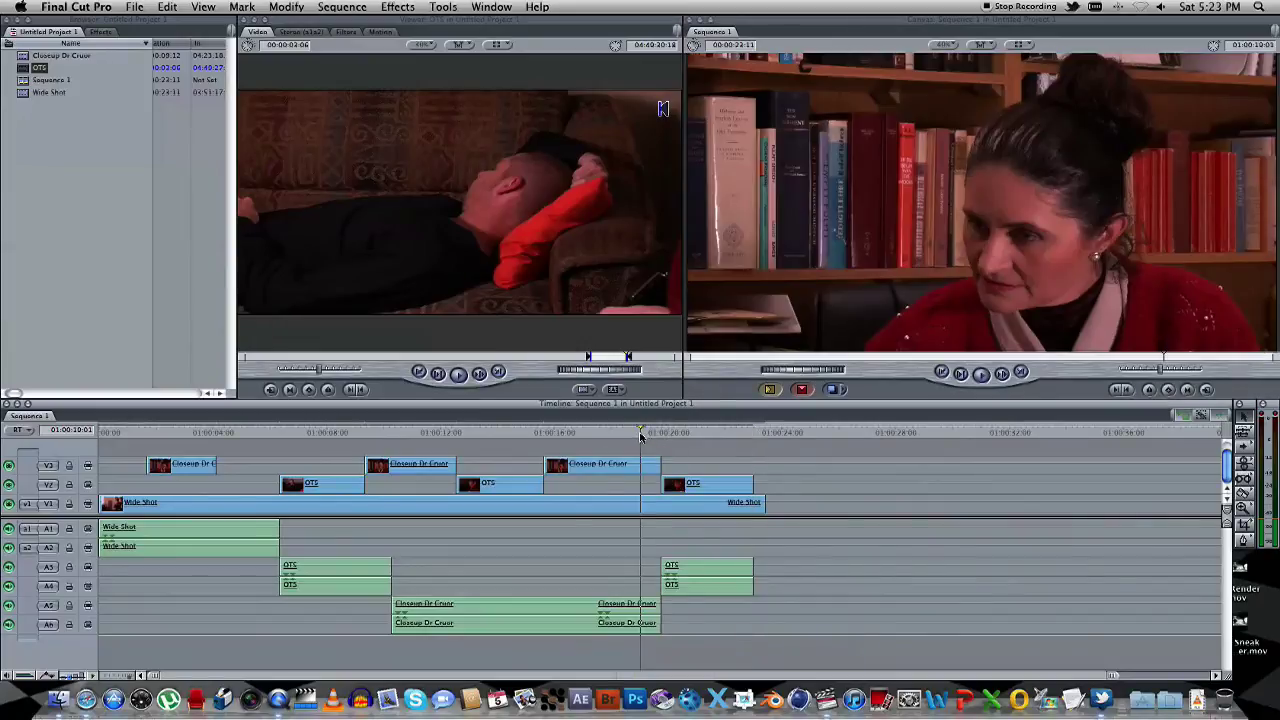
key(space)
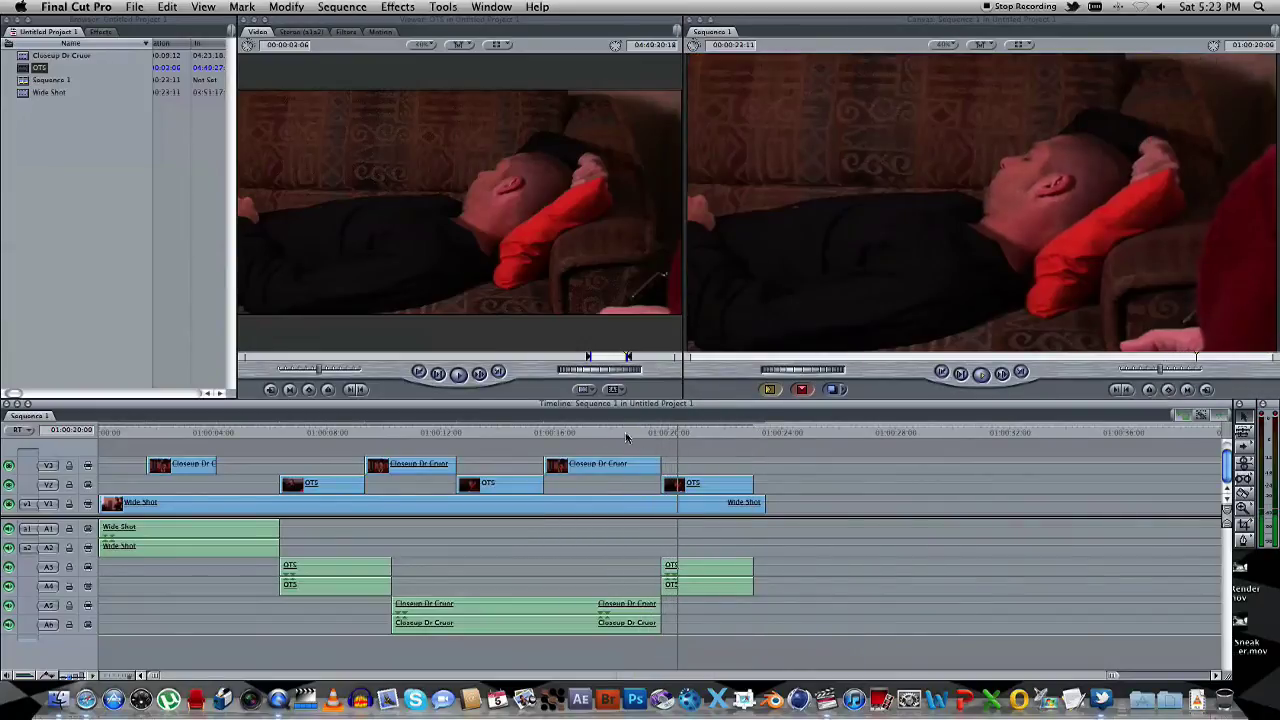
click(594, 430)
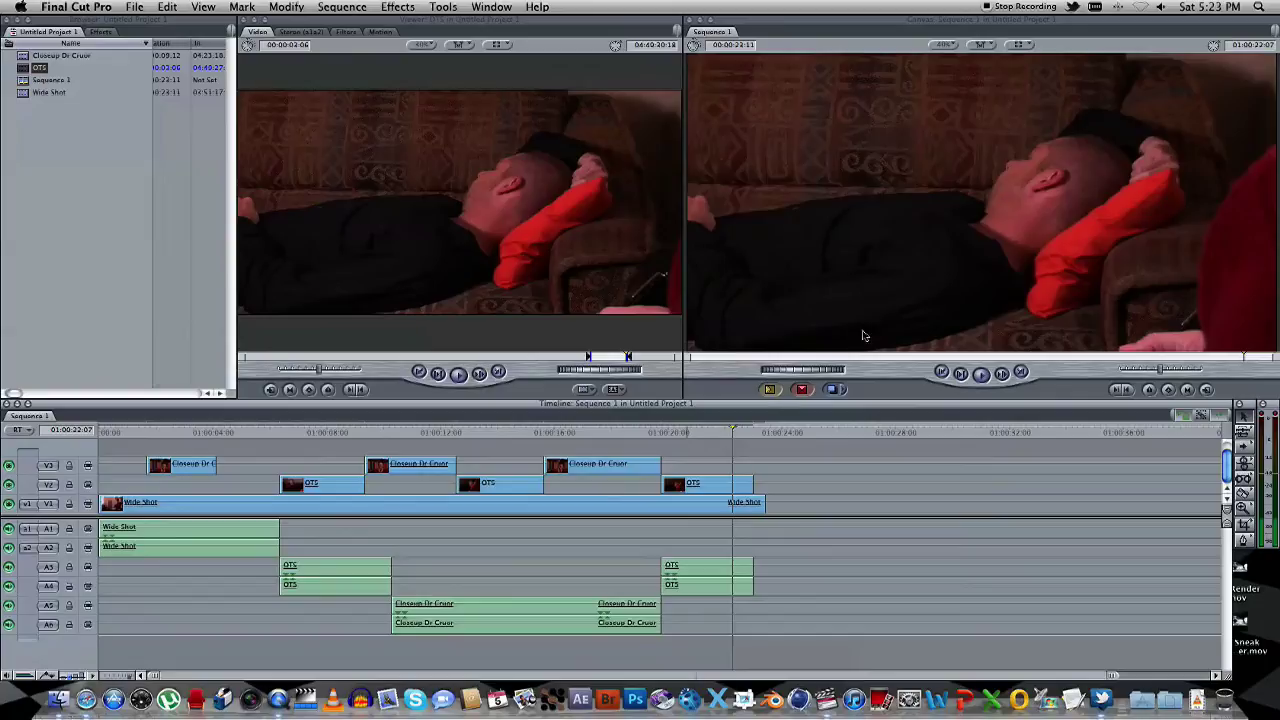
drag(640, 432, 600, 434)
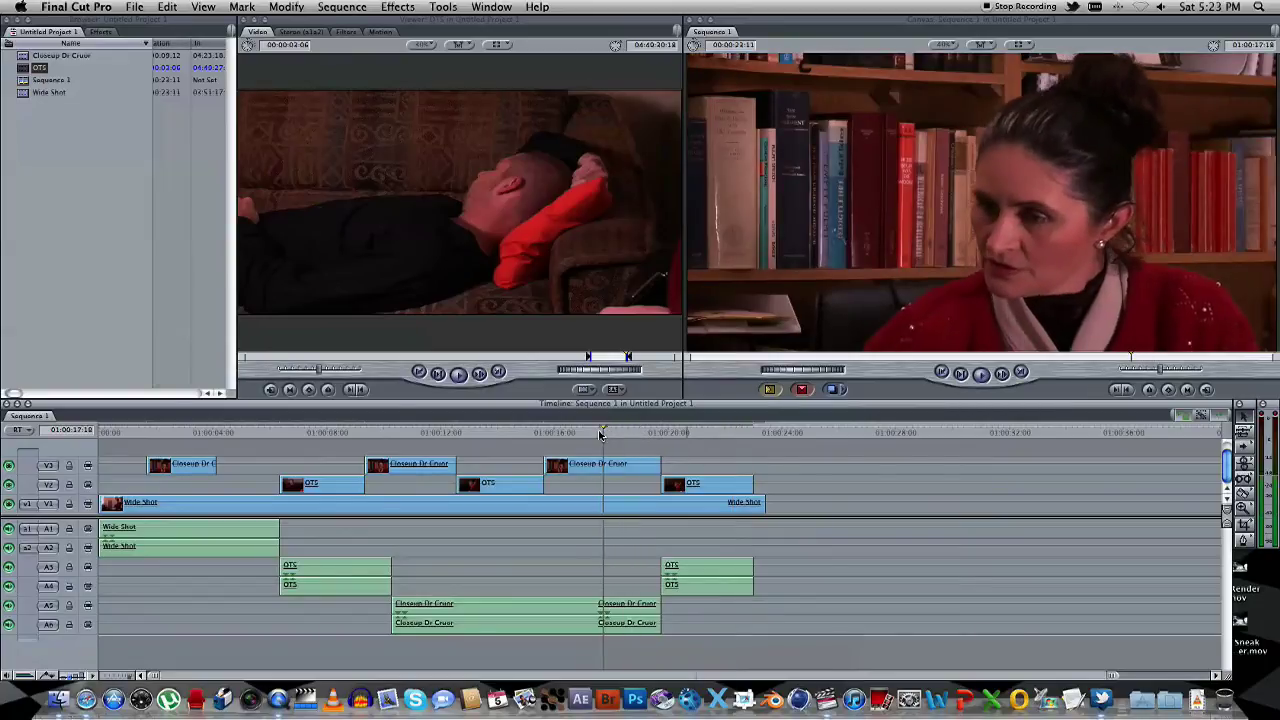
key(space)
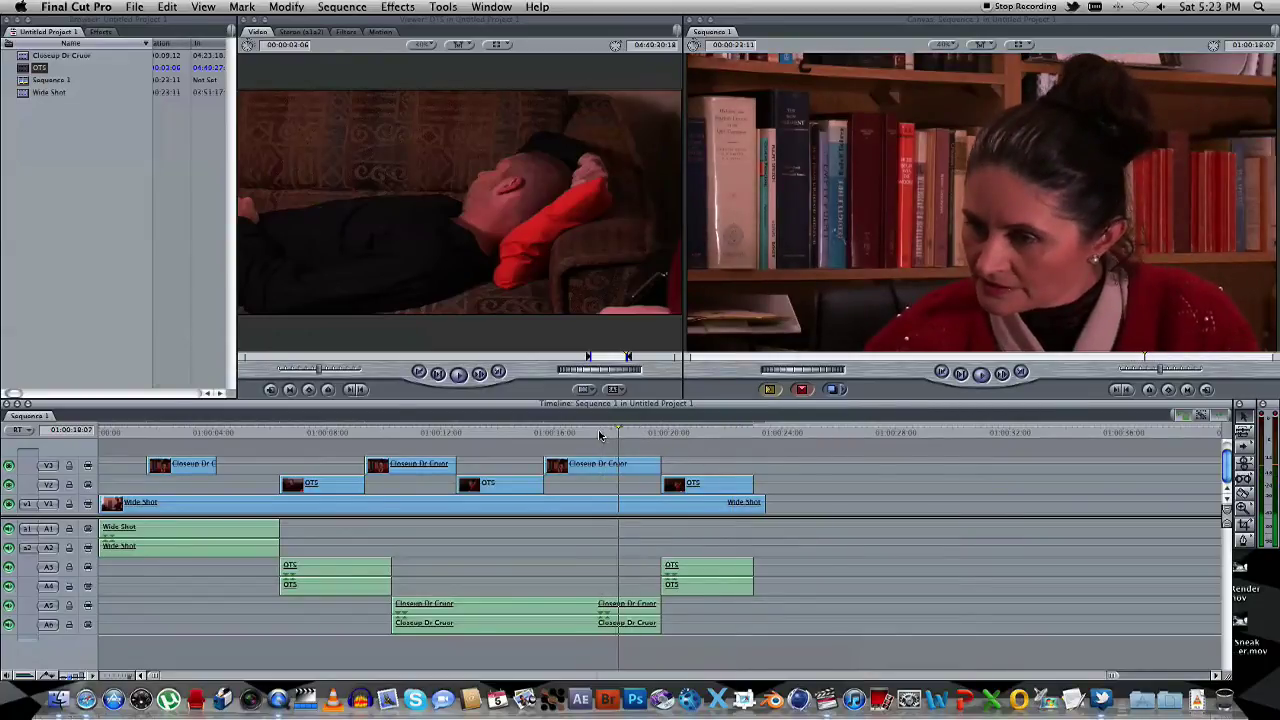
click(577, 433)
click(555, 433)
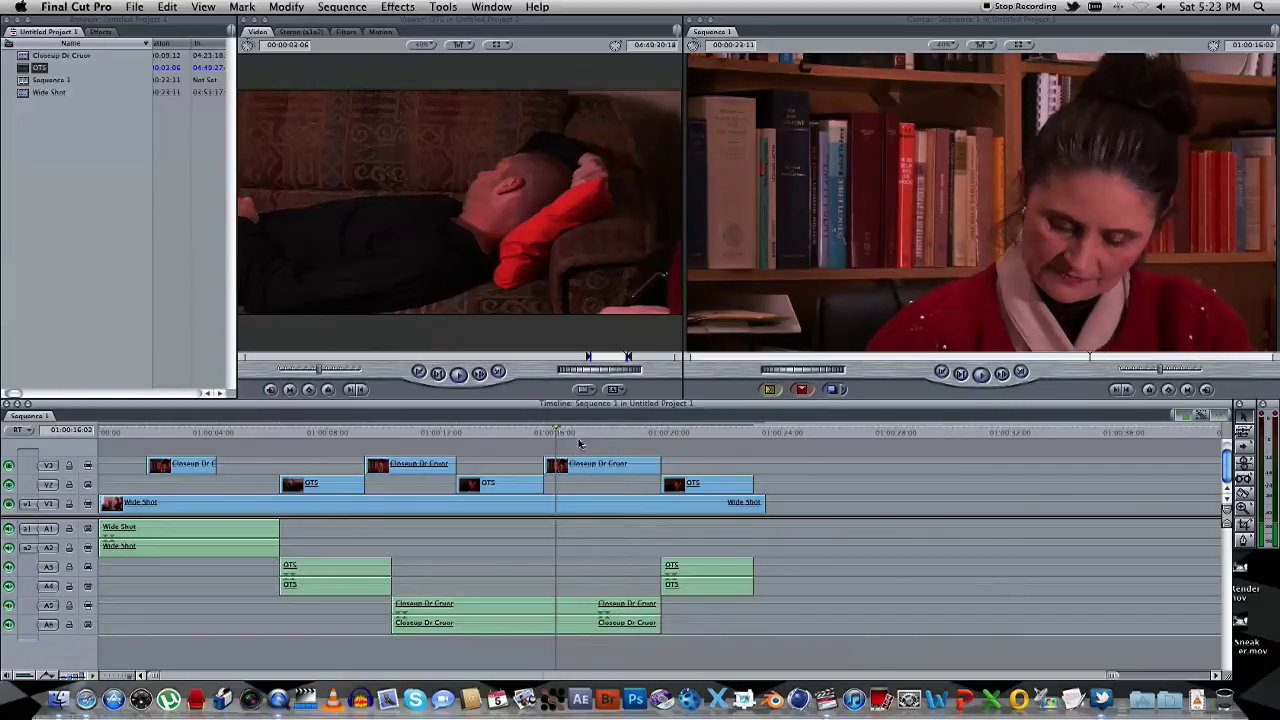
key(space)
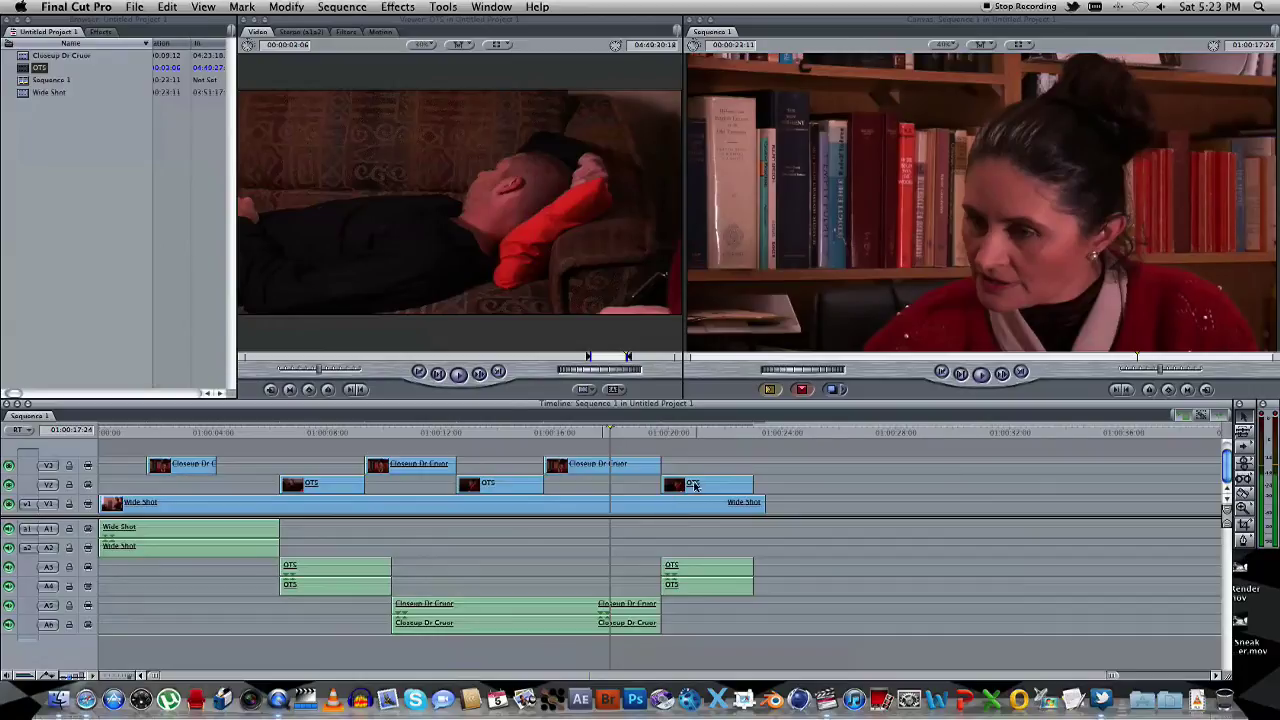
End the V3 close-up at the playhead and slide the last V2 OTS shot left to meet it
drag(662, 466, 610, 466)
click(700, 487)
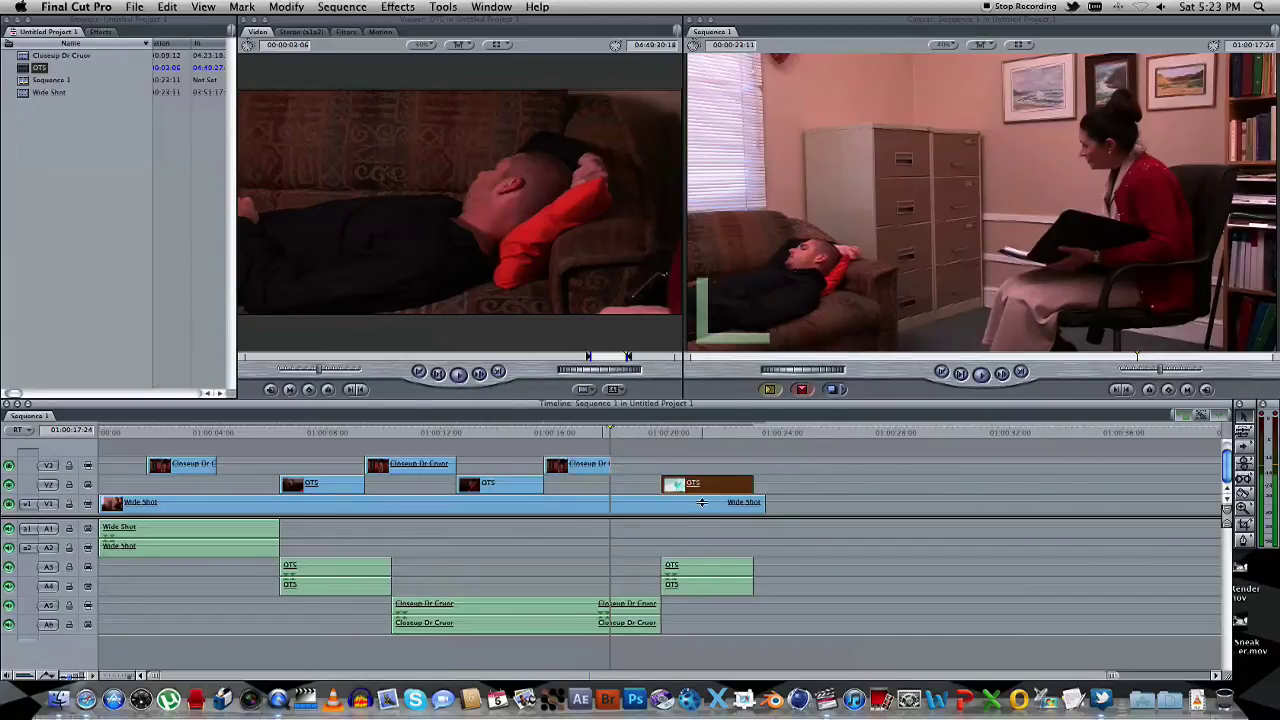
shift+click(712, 563)
click(733, 487)
drag(716, 563, 663, 563)
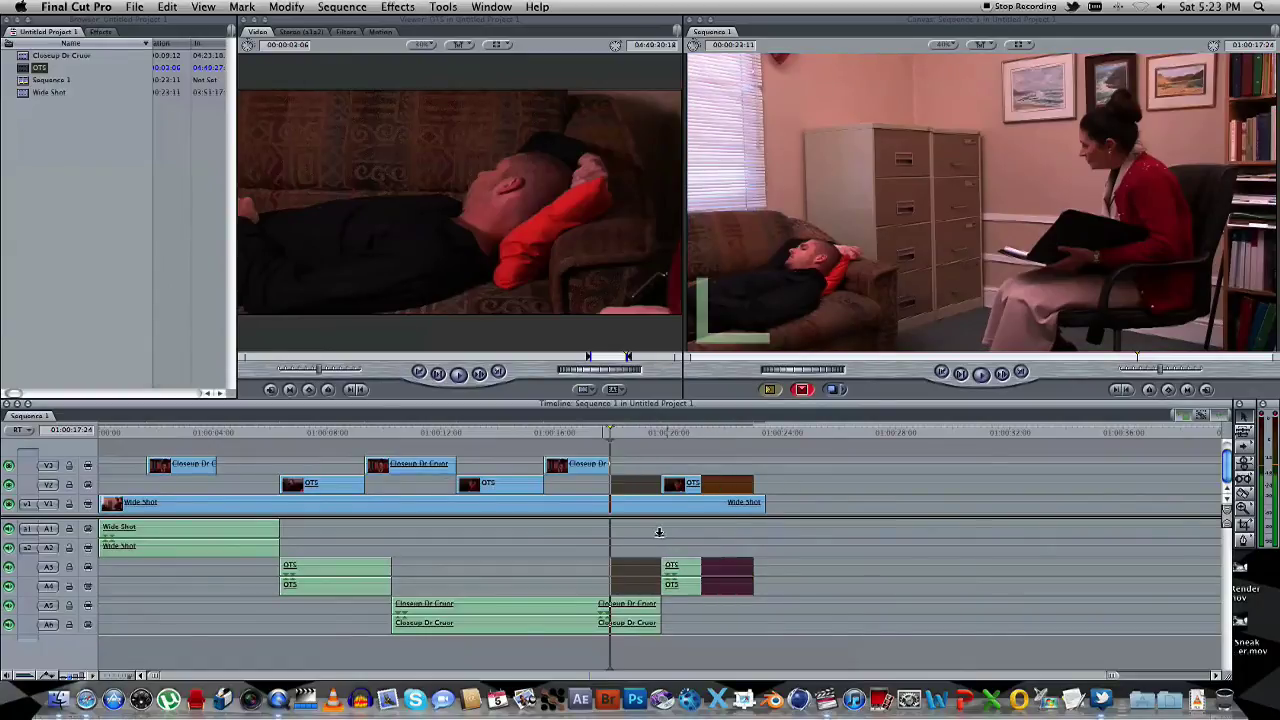
Play through the tightened cut and end the V1 Wide Shot where the OTS shot begins
click(586, 432)
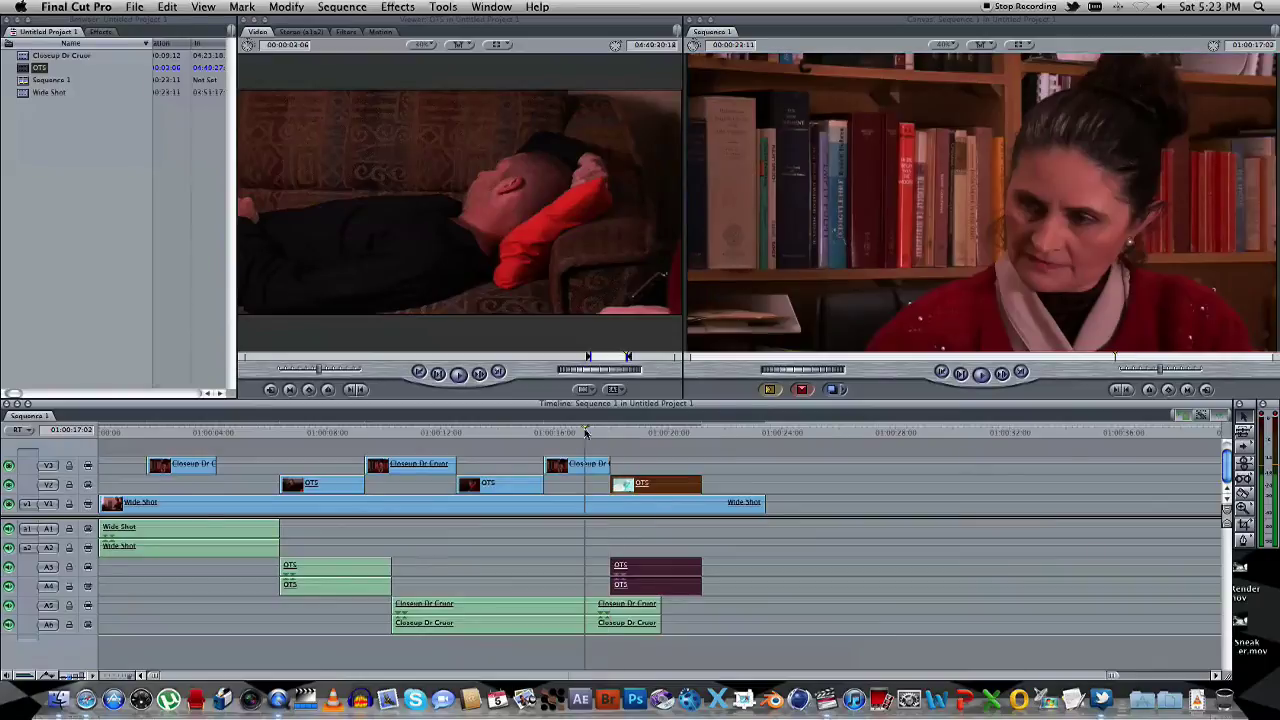
key(space)
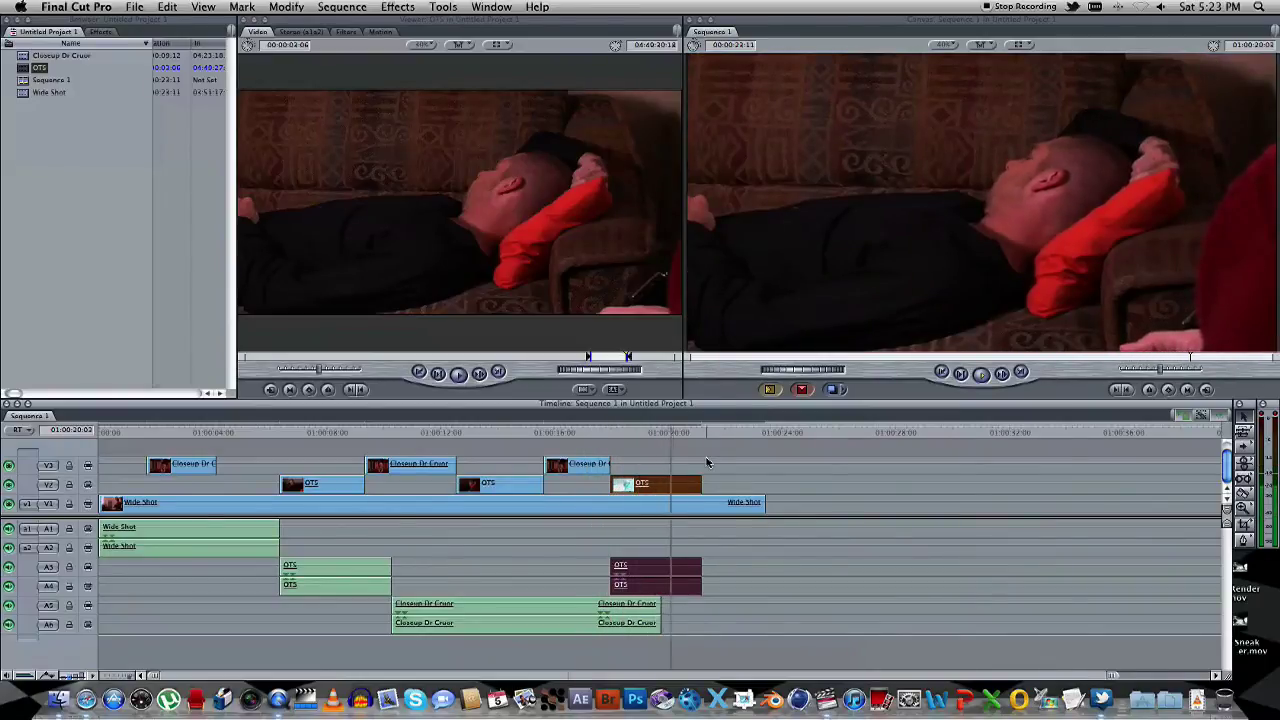
drag(765, 503, 608, 503)
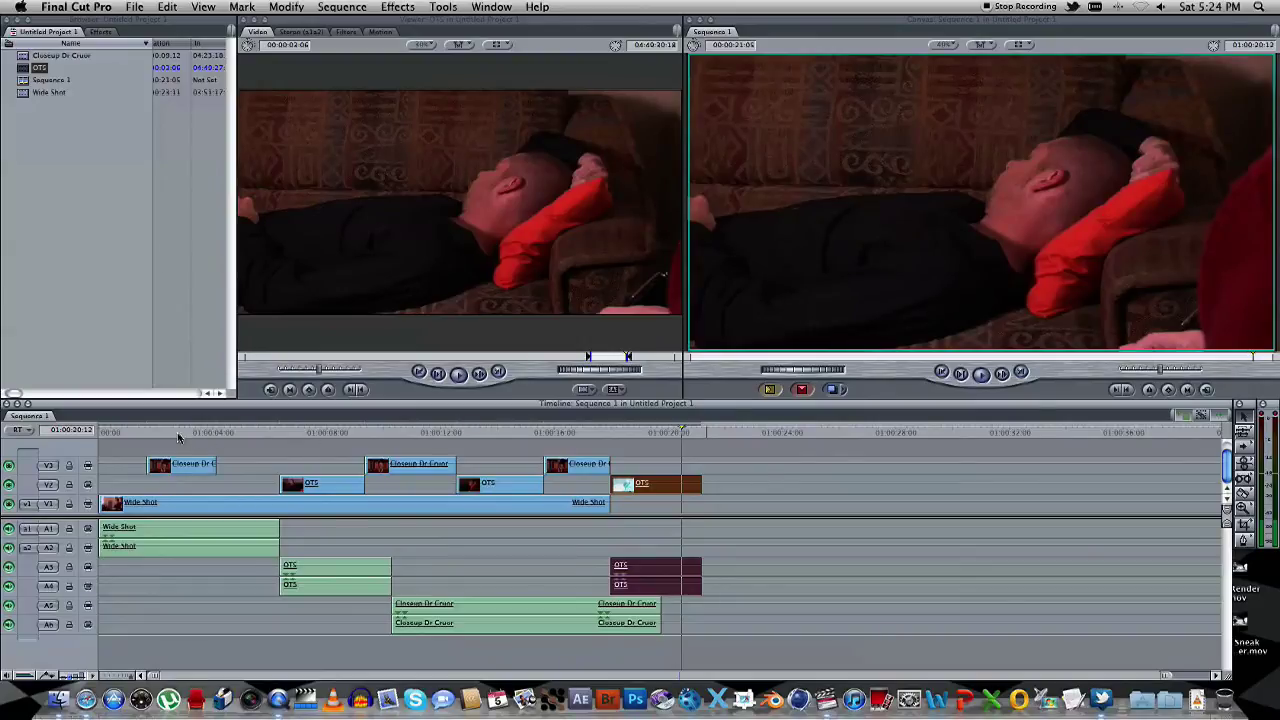
Play Sequence 1 from its start to the closing OTS shot, then deselect the clips
key(Home)
key(space)
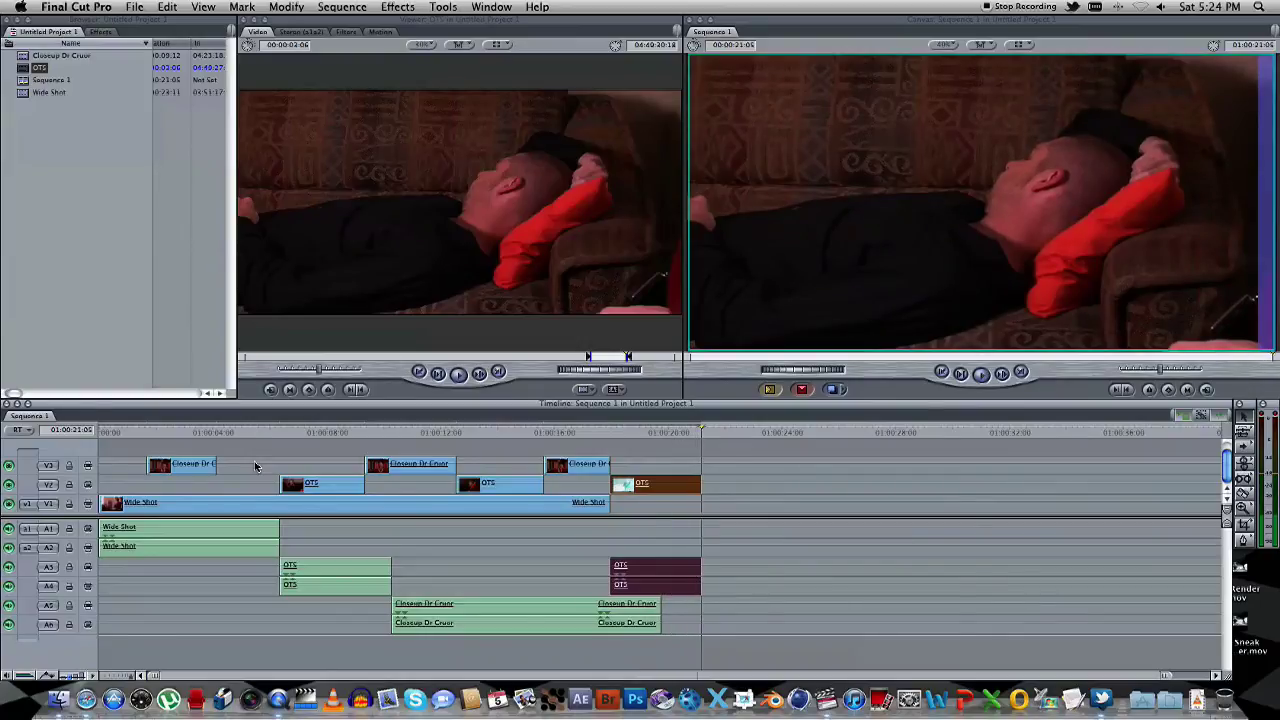
click(825, 473)
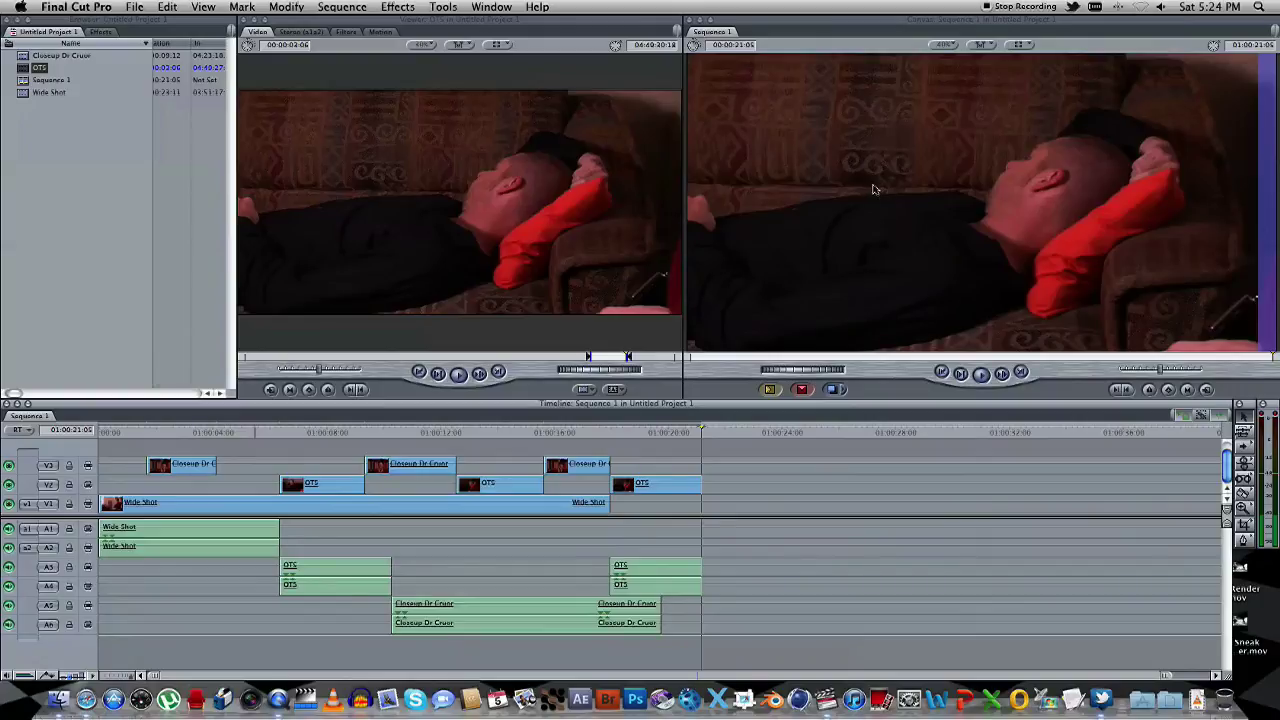
Apply Video Filters > Color Correction > Color Corrector 3-way to the Wide Shot and show its wheels
click(127, 433)
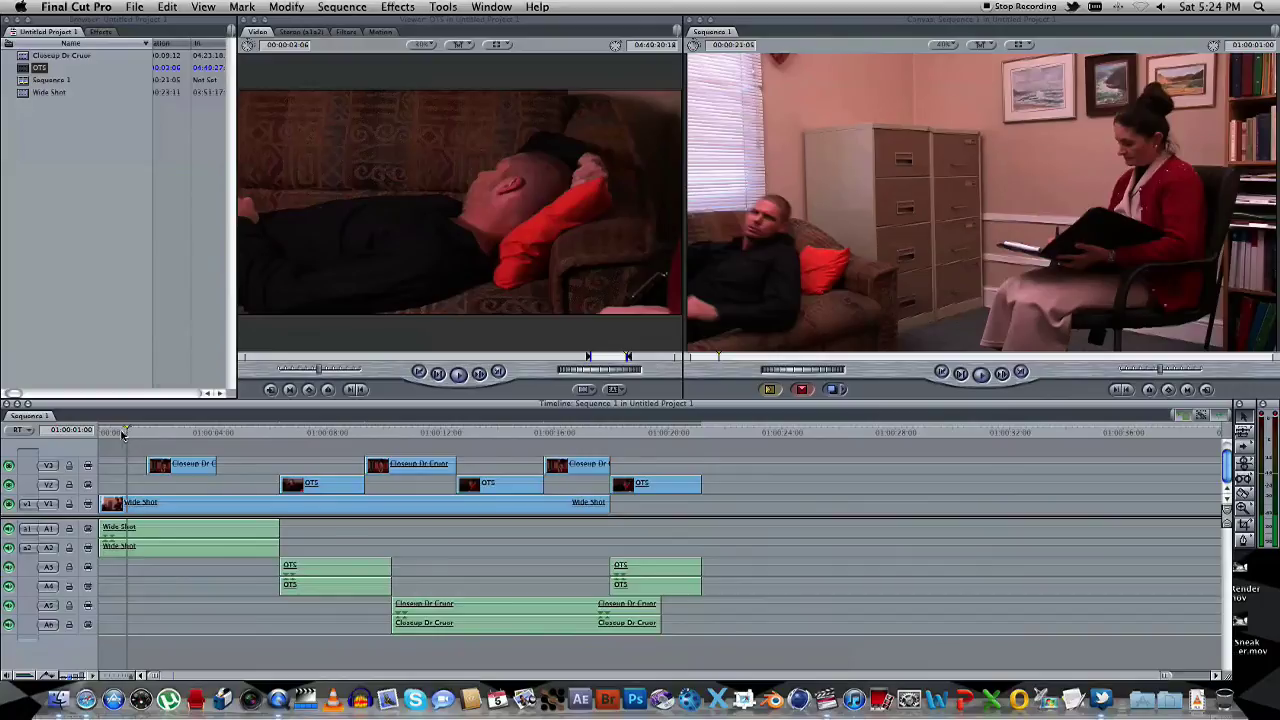
drag(122, 433, 96, 432)
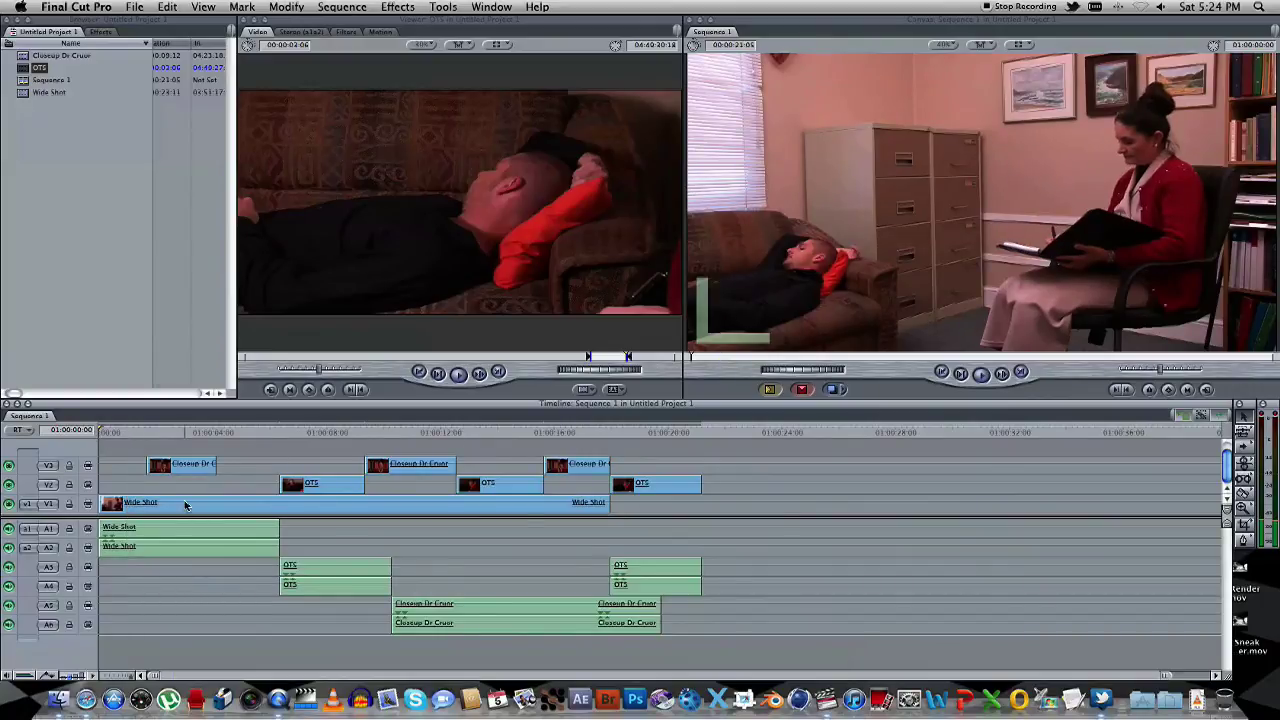
double_click(185, 505)
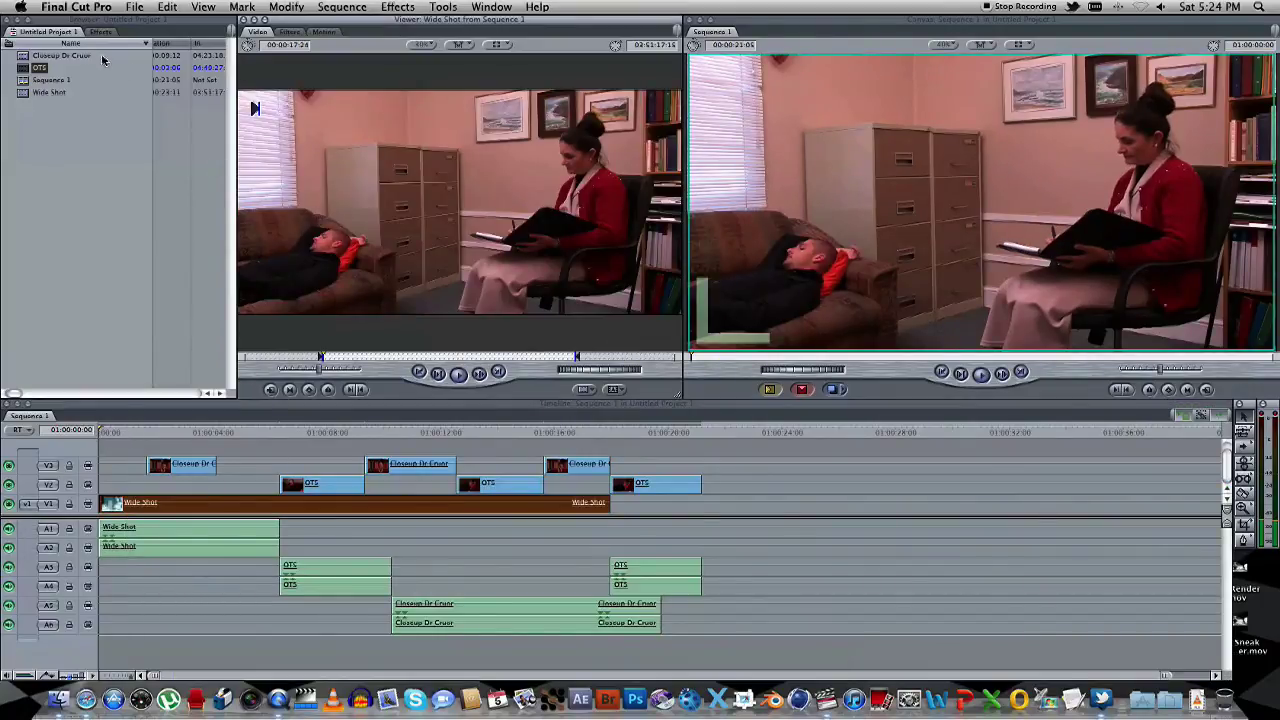
click(100, 33)
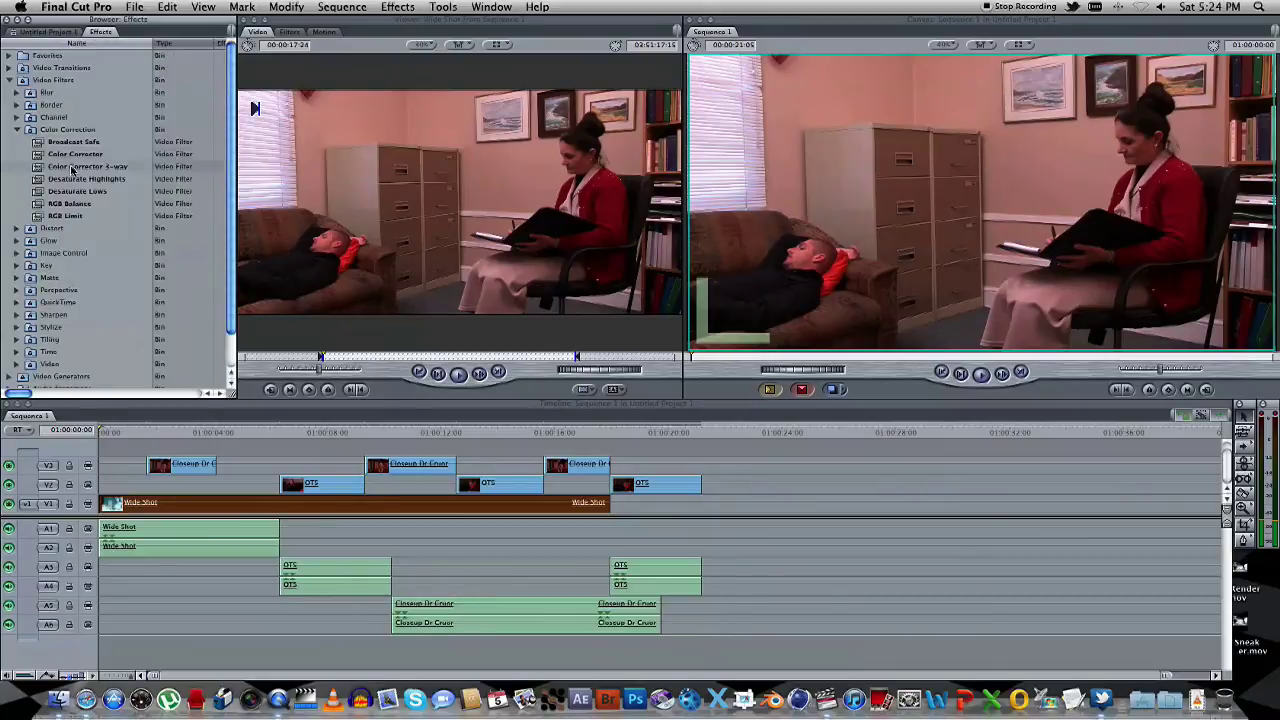
drag(88, 168, 165, 504)
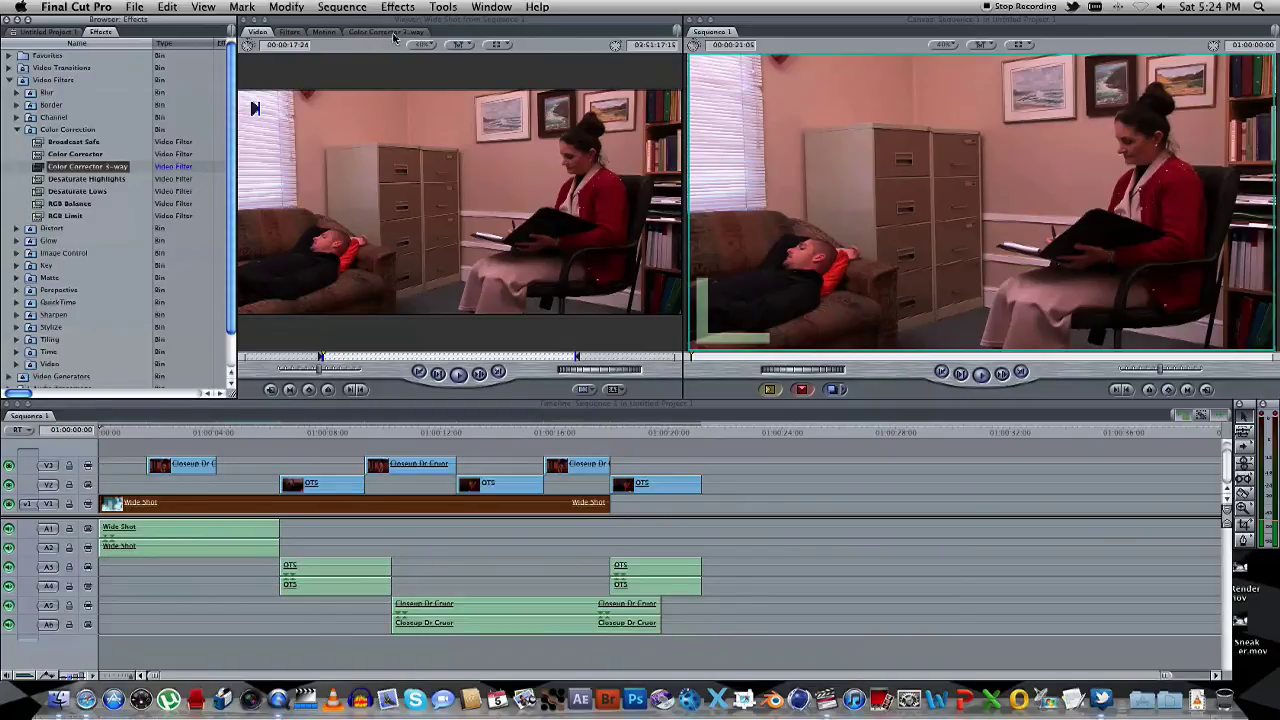
click(379, 34)
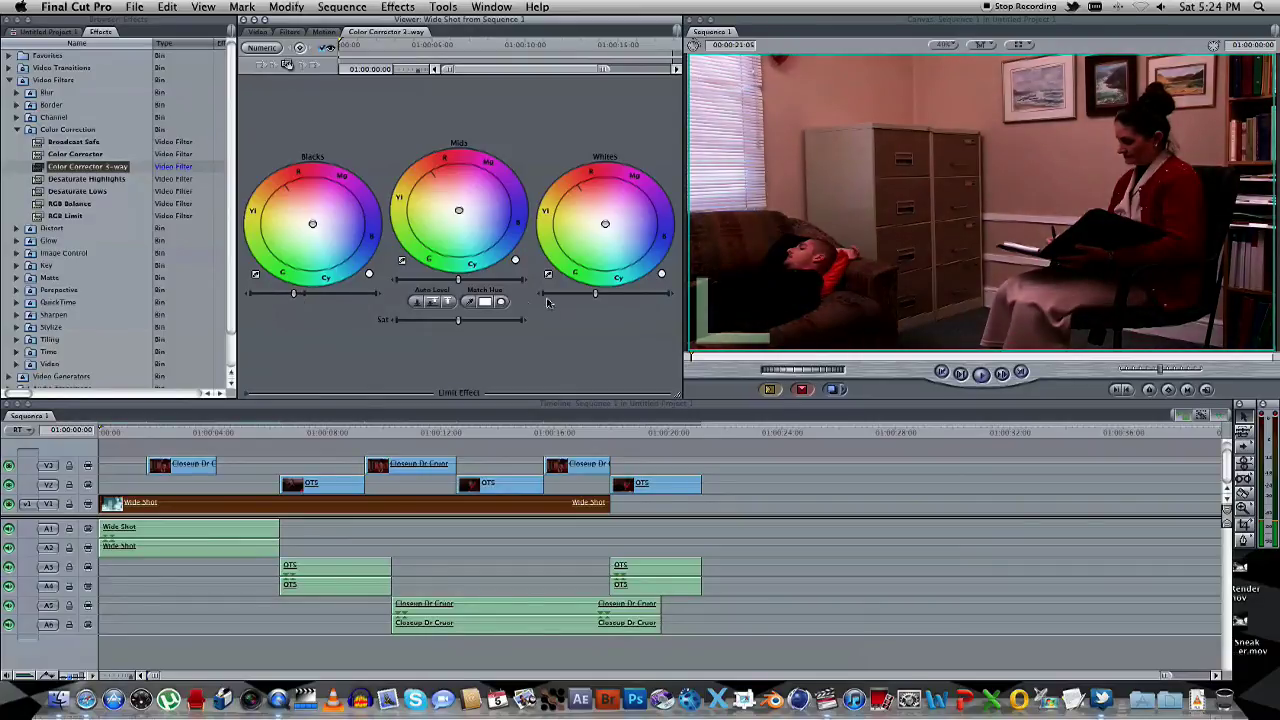
Push the Wide Shot's Whites slider right and nudge the Mids and Blacks sliders up slightly
drag(596, 294, 614, 295)
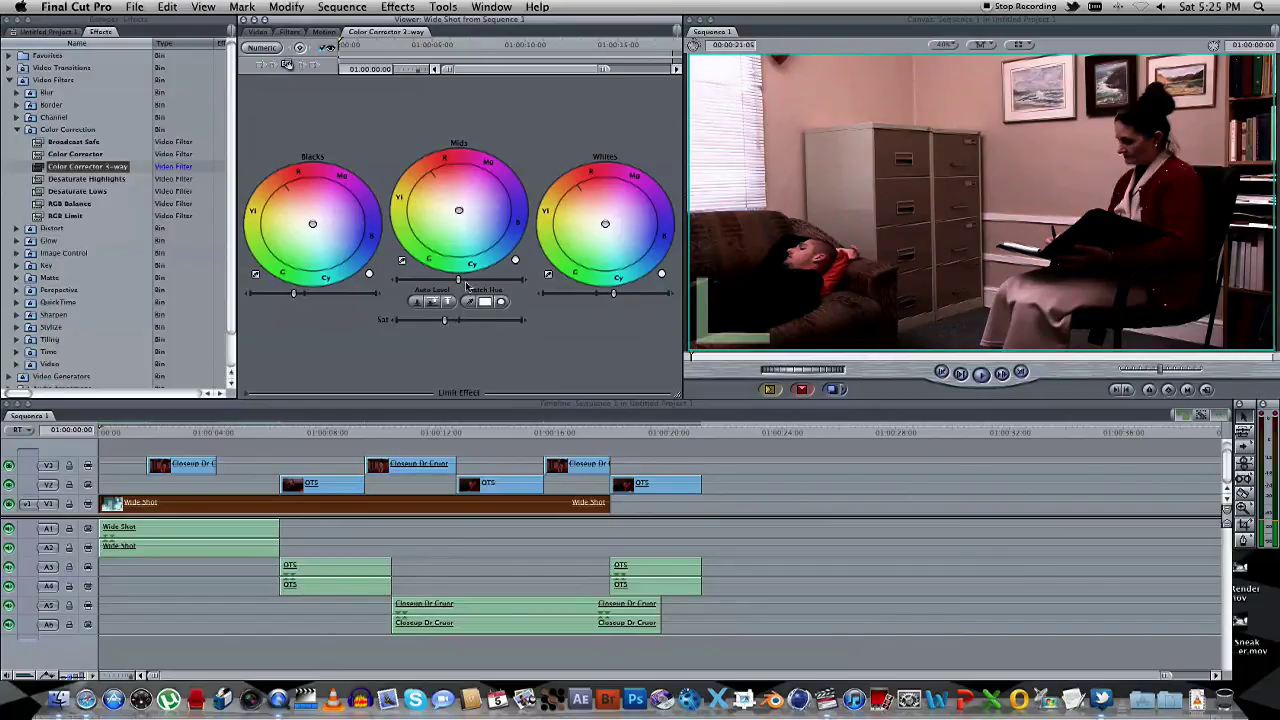
drag(458, 283, 461, 284)
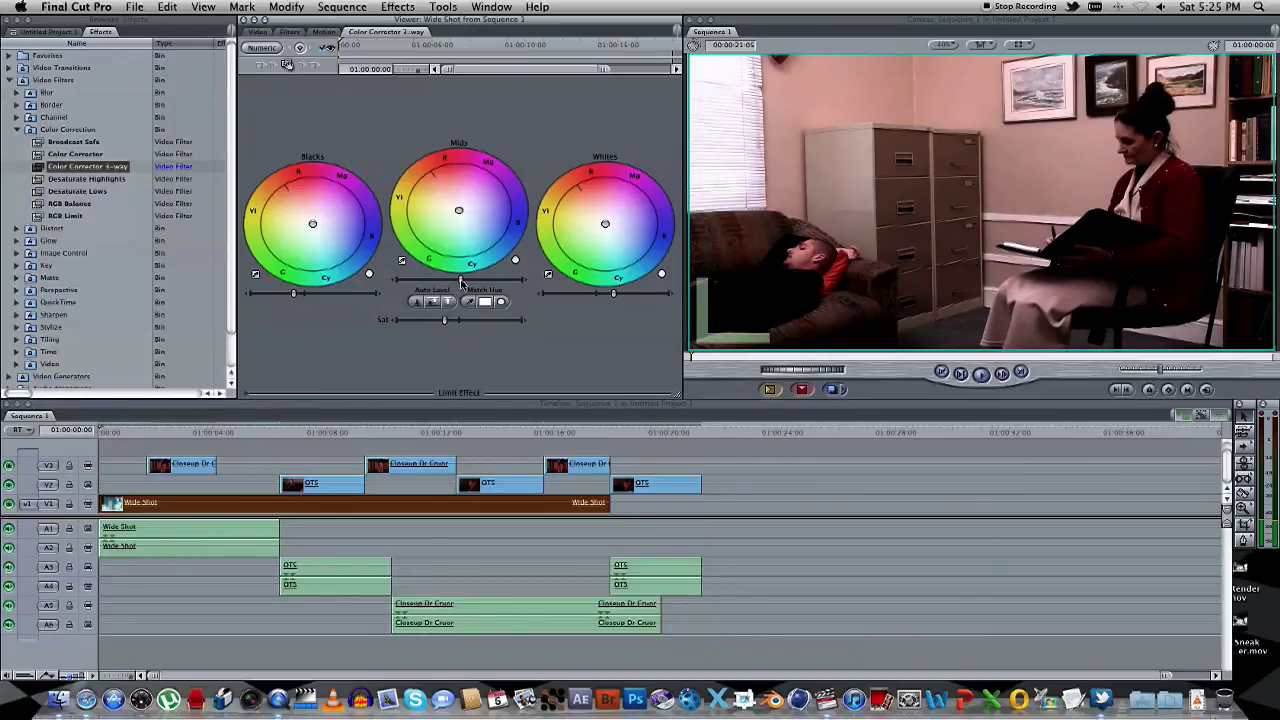
drag(296, 296, 298, 297)
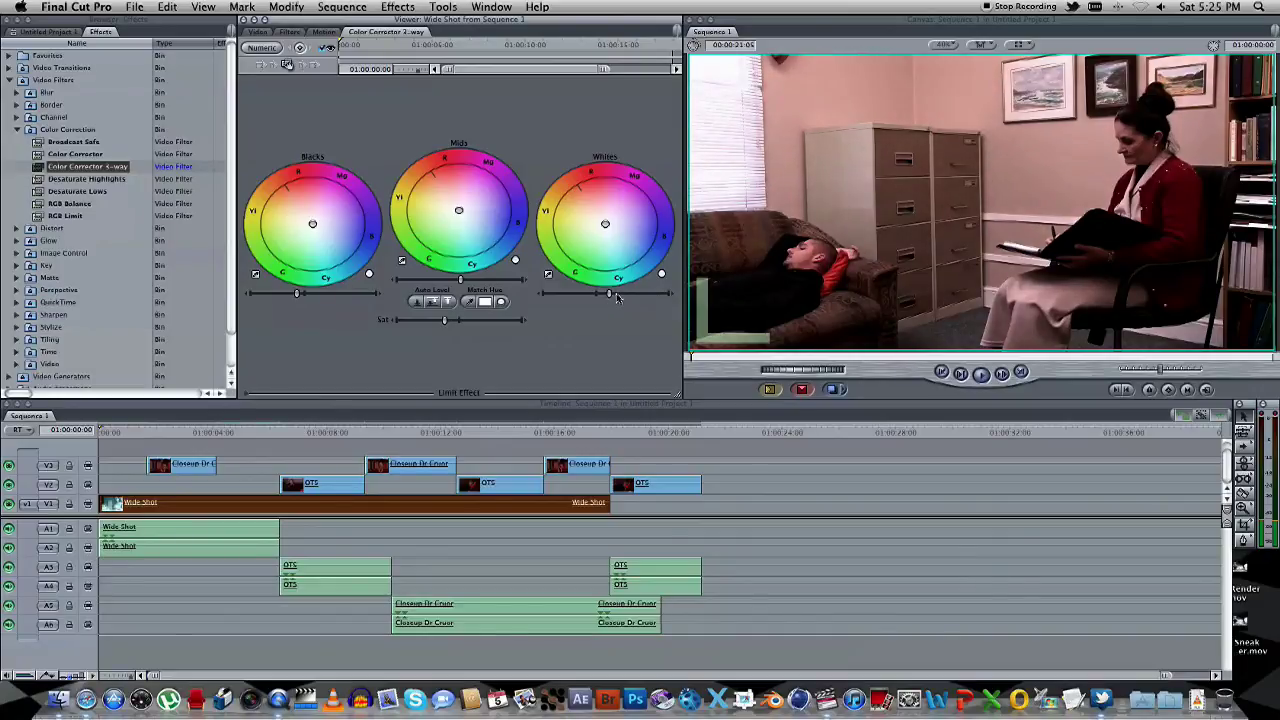
Set the Wide Shot's Motion tab Crop to 14 Top and 14 Bottom
click(323, 32)
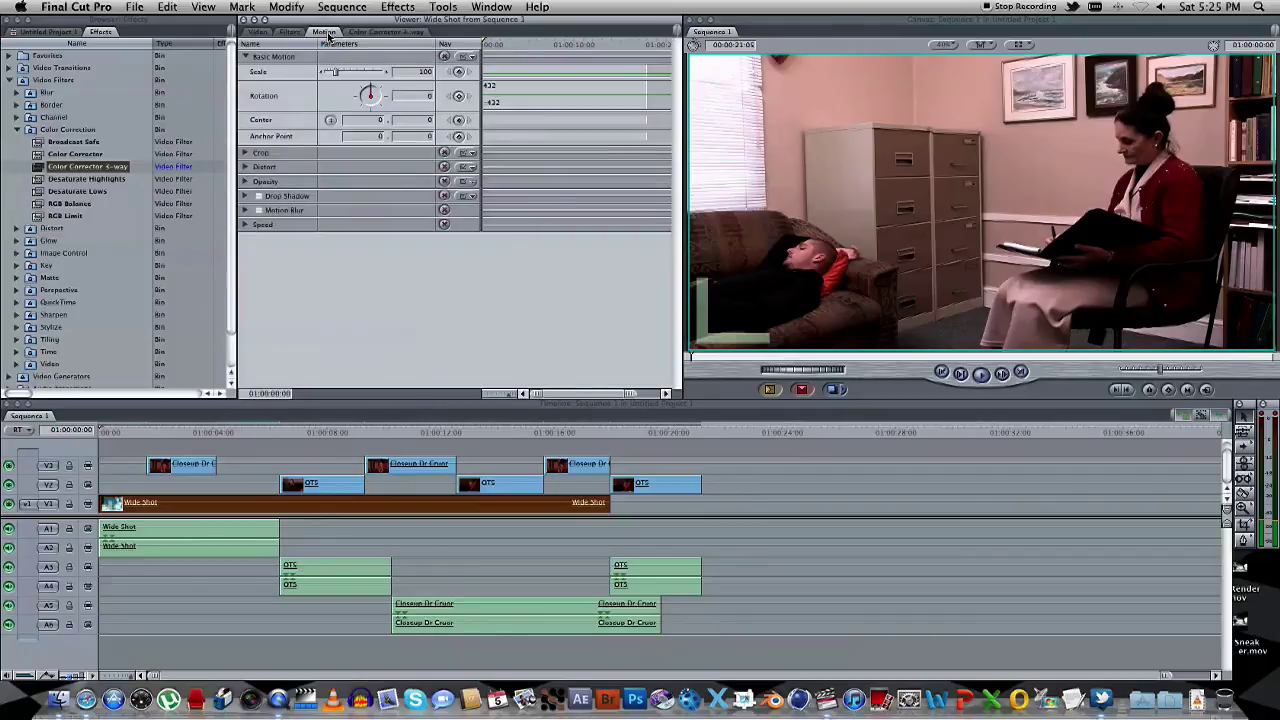
click(245, 153)
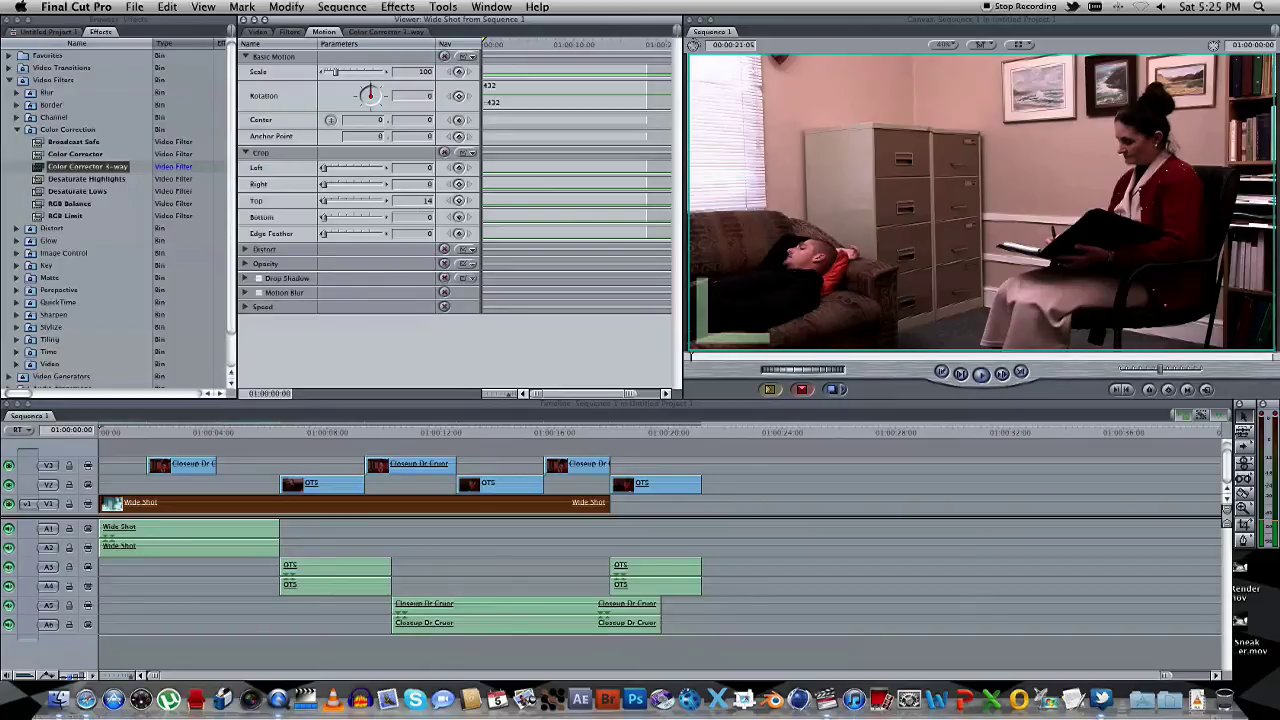
key(Return)
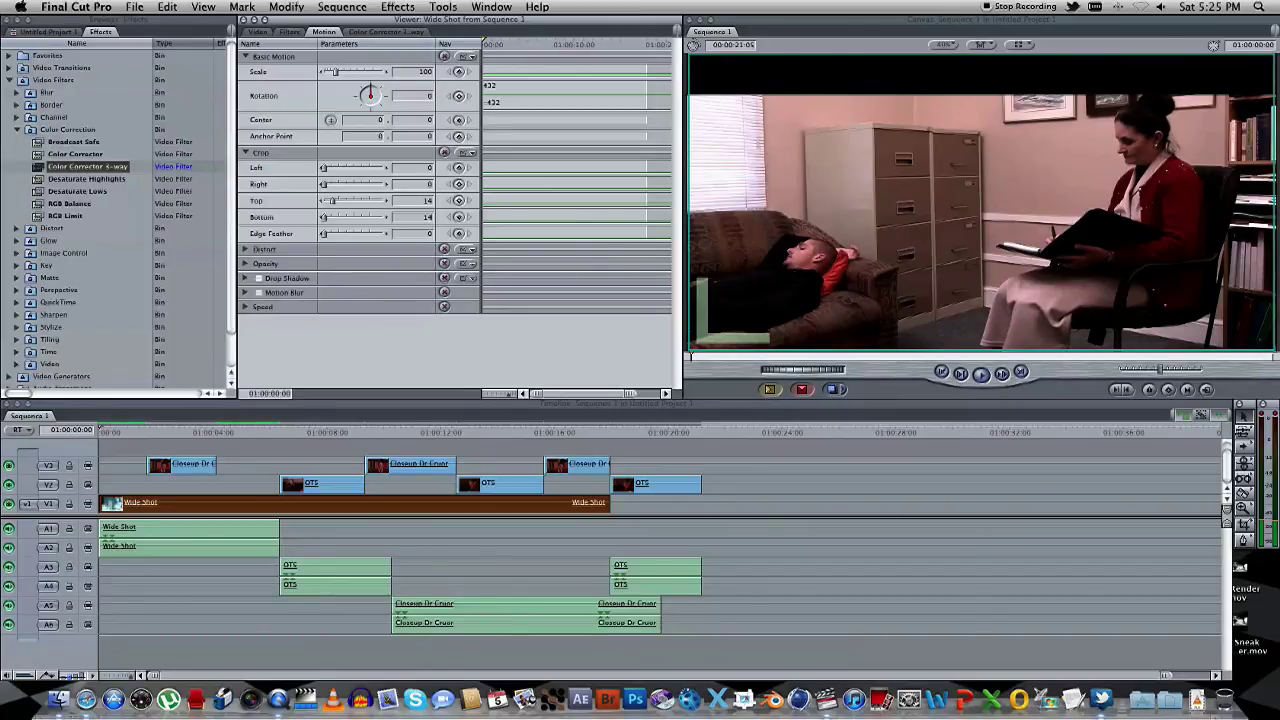
key(Return)
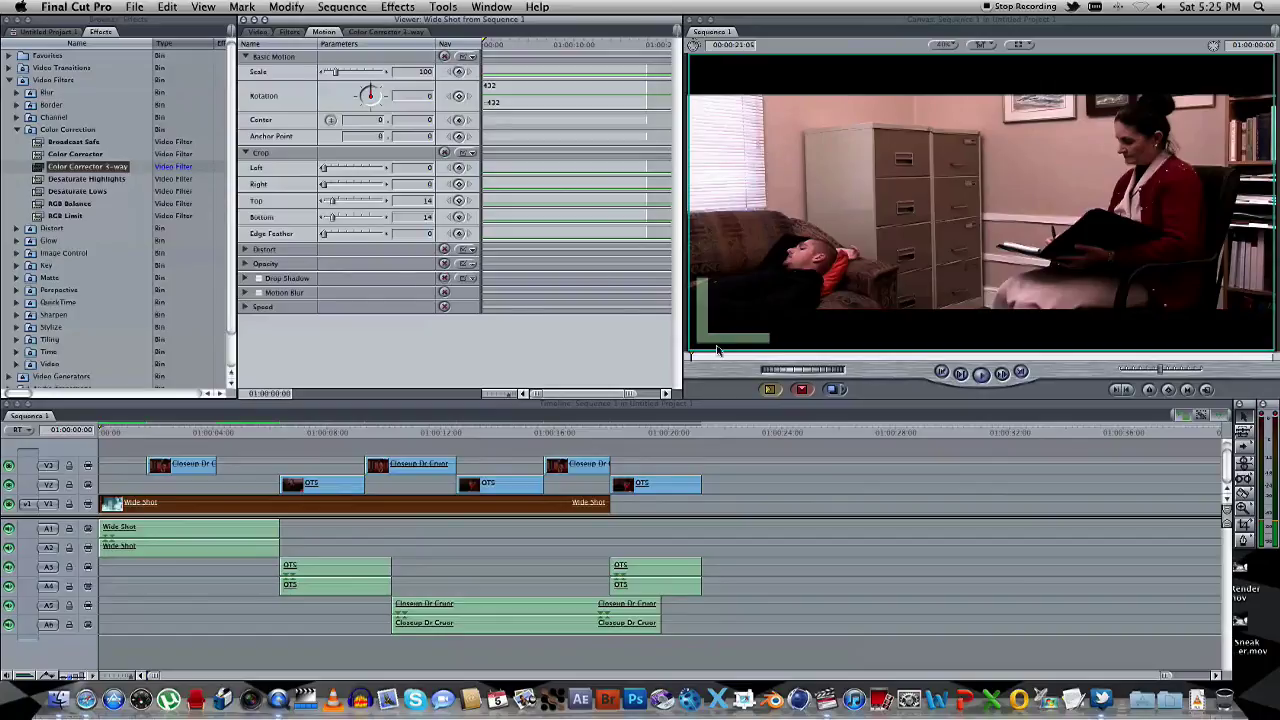
Copy the Wide Shot and paste its Crop and Filters attributes onto every V2 and V3 clip
click(477, 650)
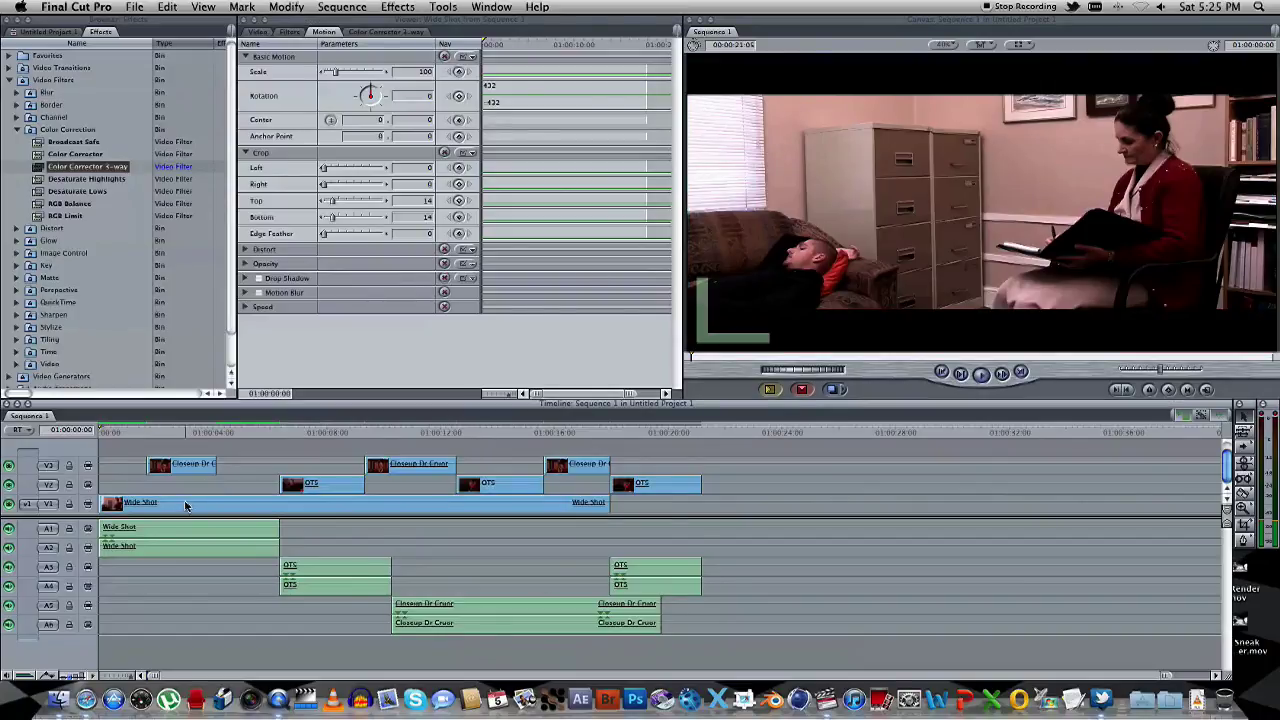
right_click(185, 505)
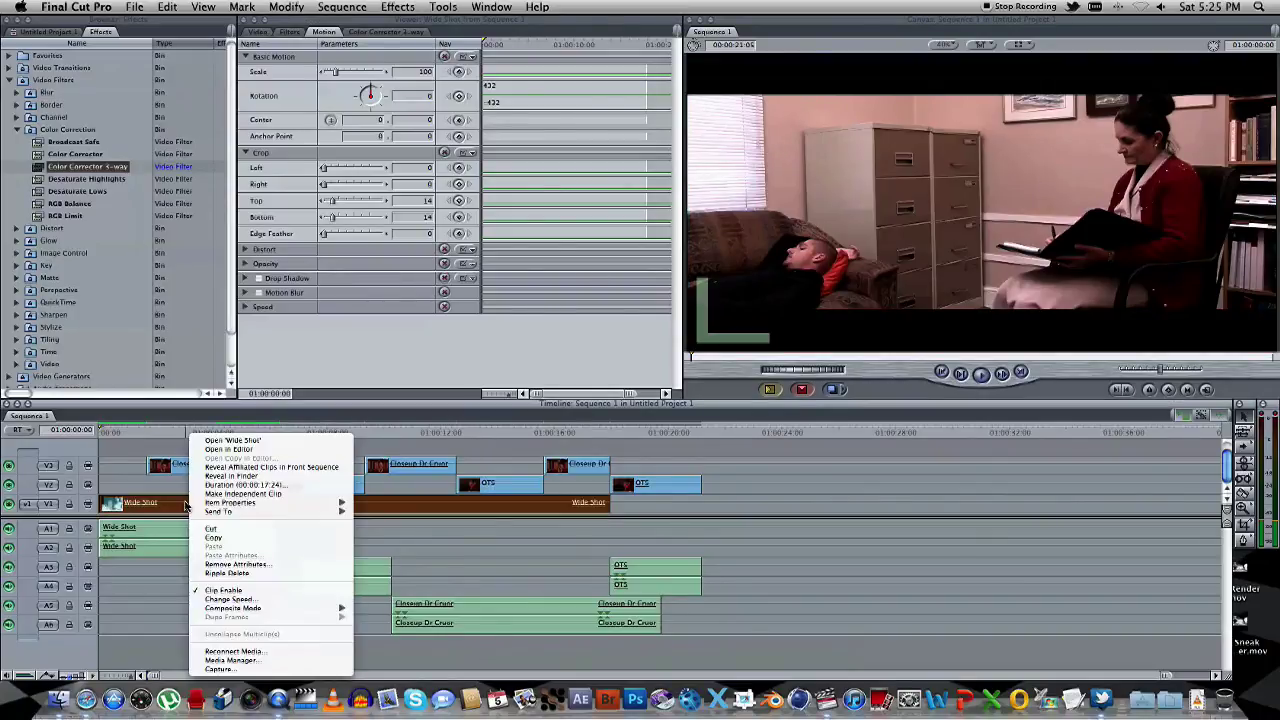
click(240, 540)
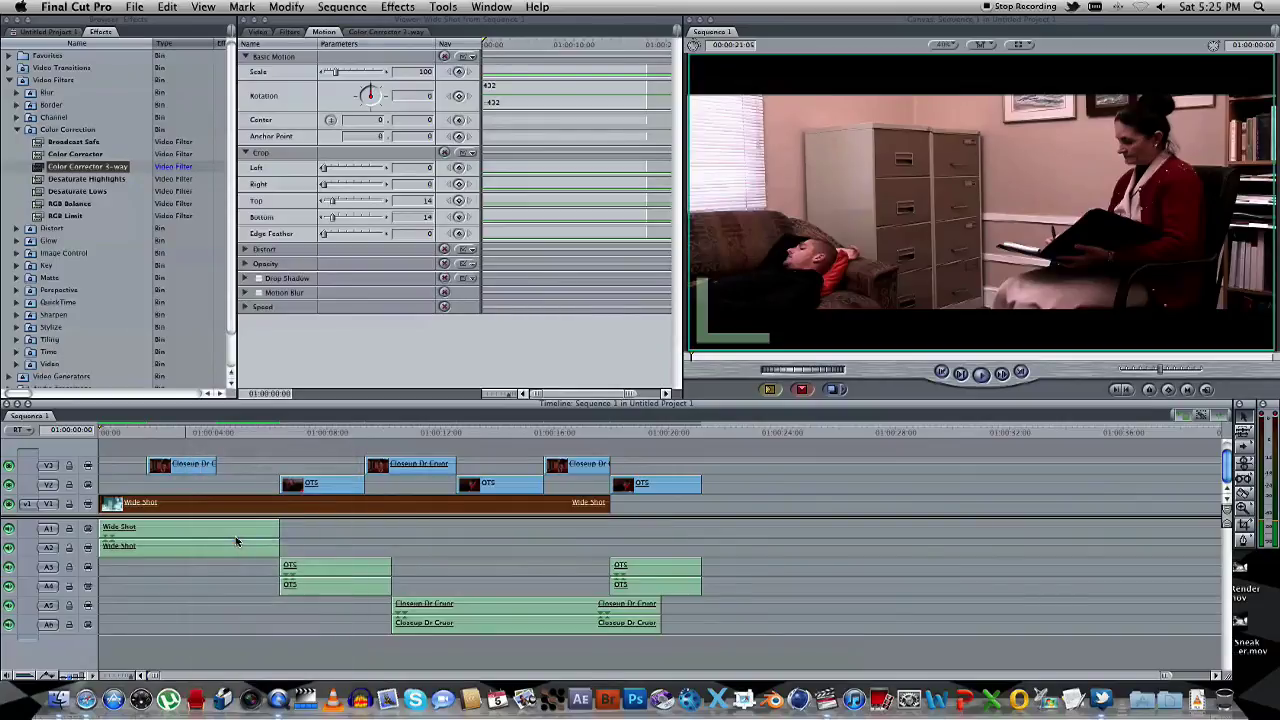
drag(167, 444, 707, 489)
right_click(676, 487)
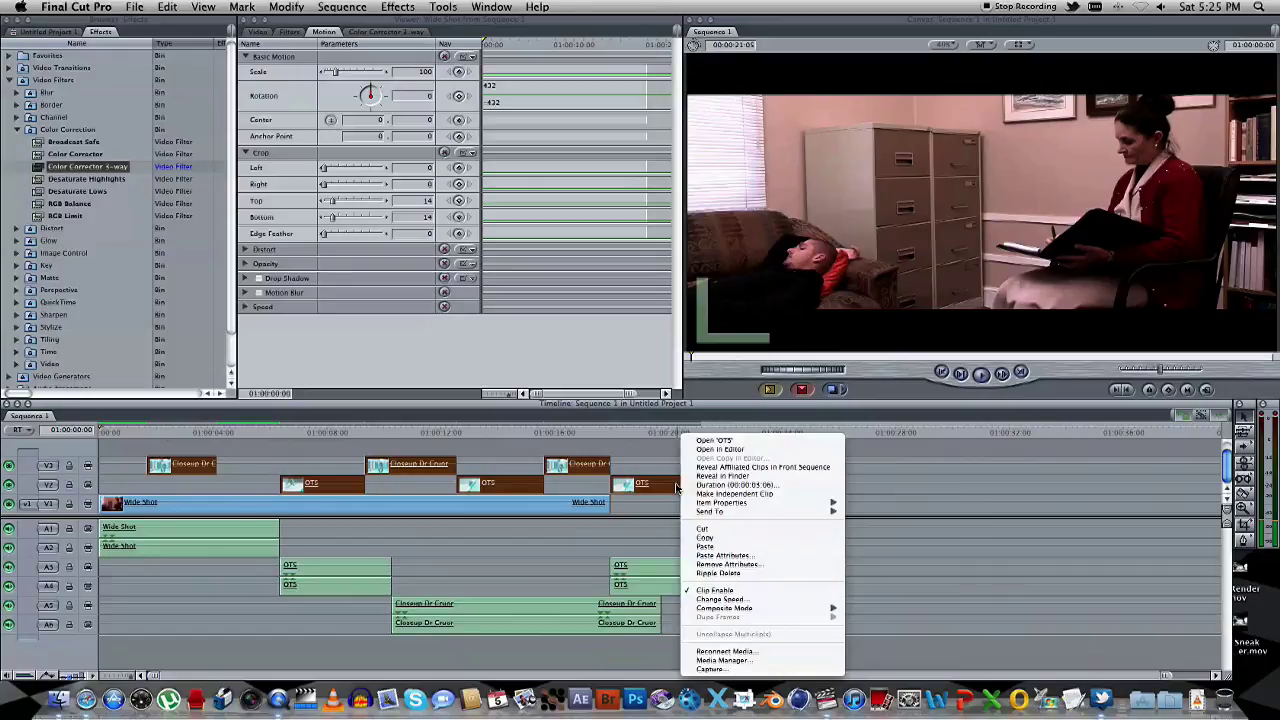
click(770, 556)
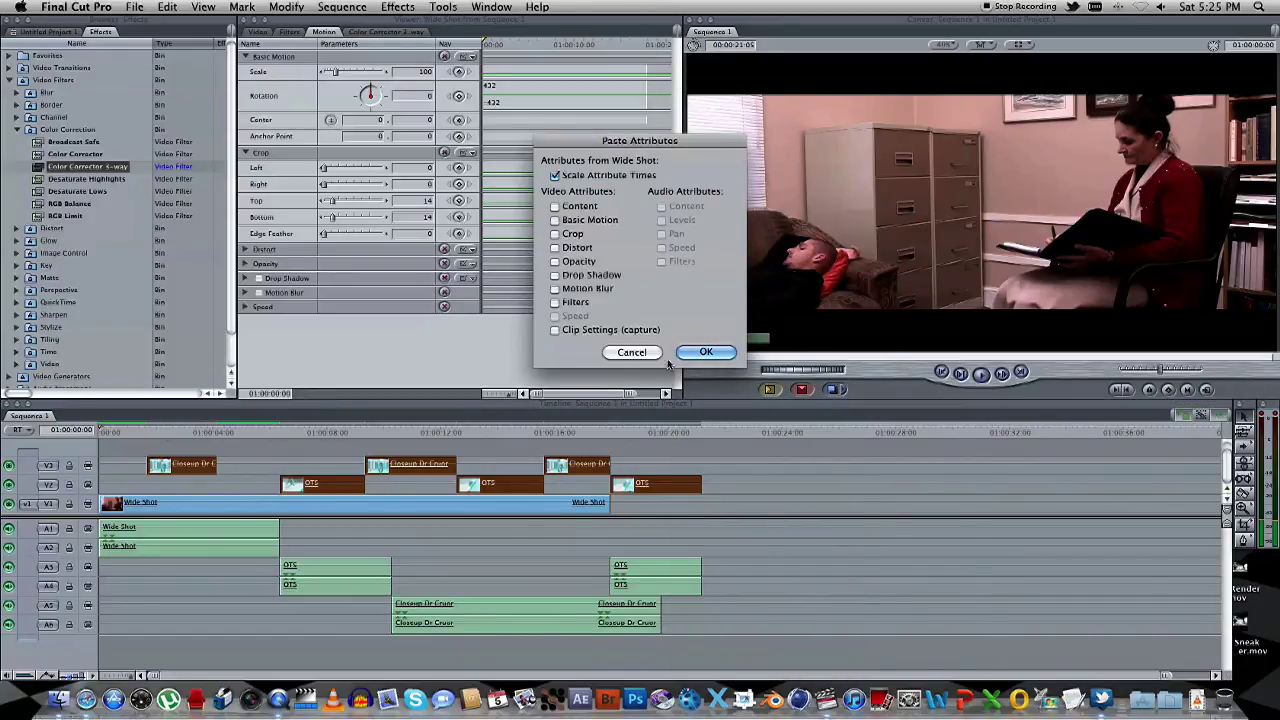
click(558, 235)
click(554, 303)
click(708, 354)
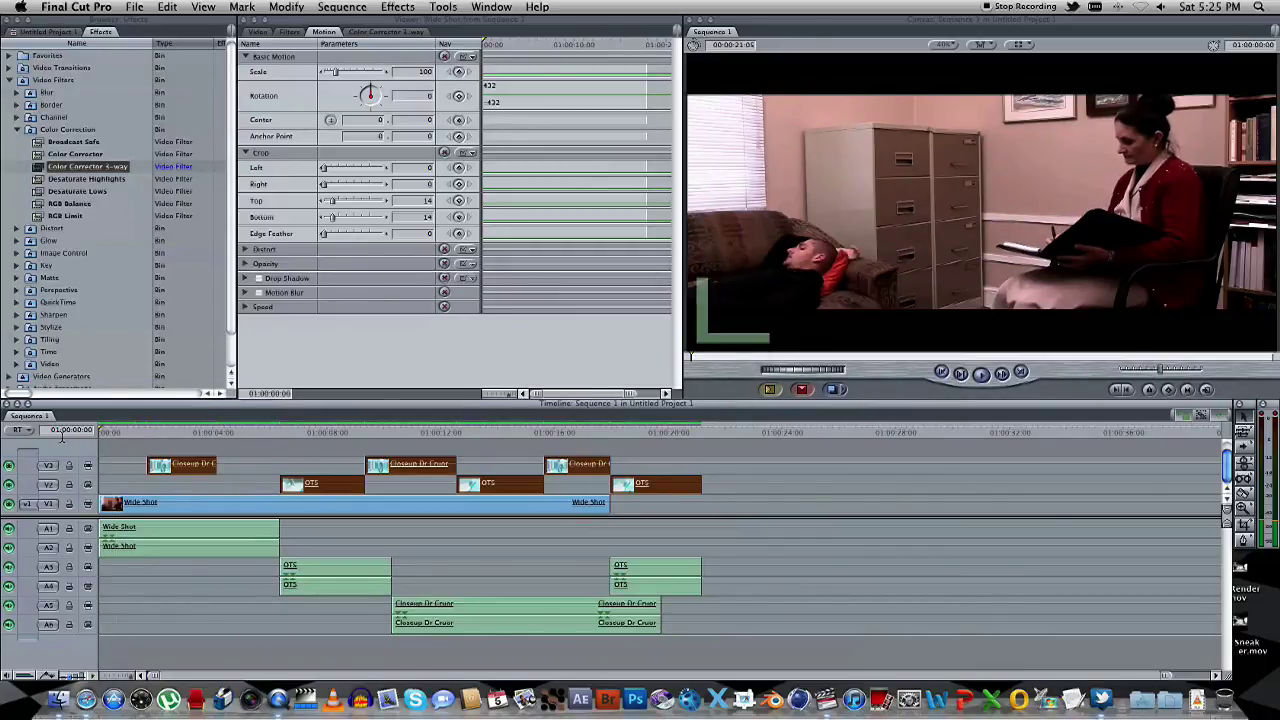
Play the letterboxed, colour-corrected Sequence 1 from the beginning
key(space)
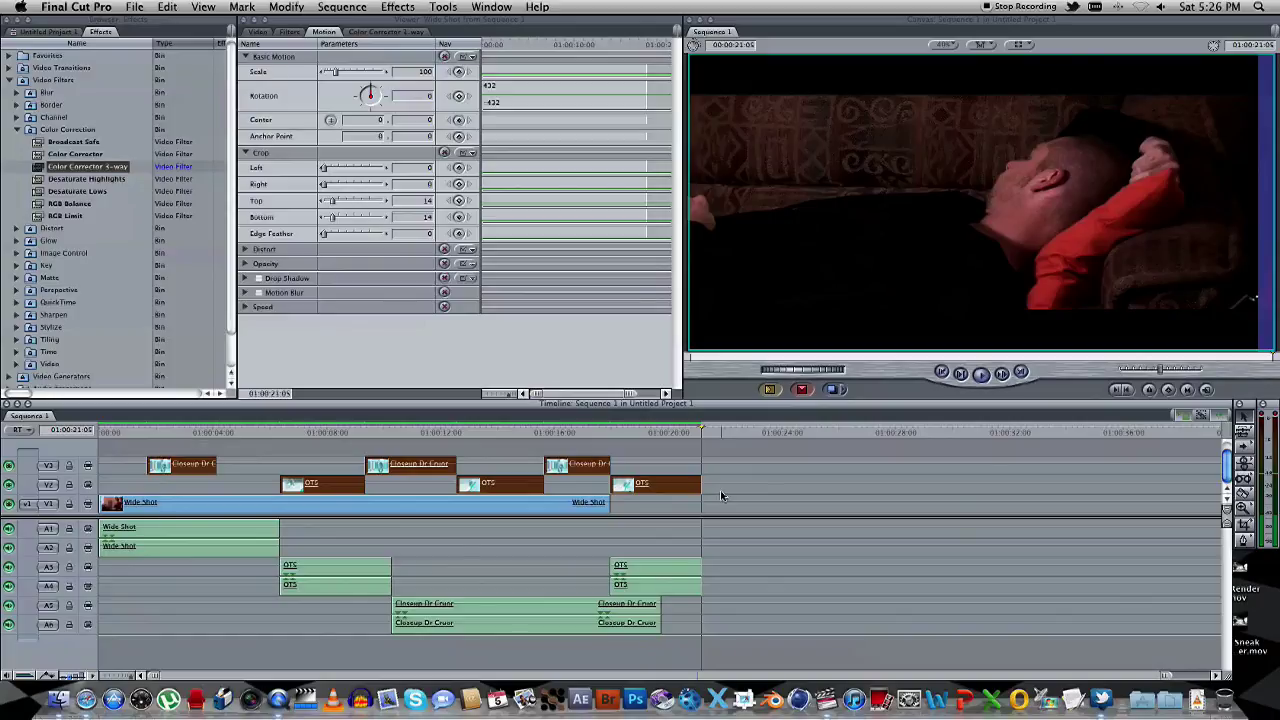
Switch to Twitter from the Dock to show the Profile window's recent short-film tweets
click(1188, 700)
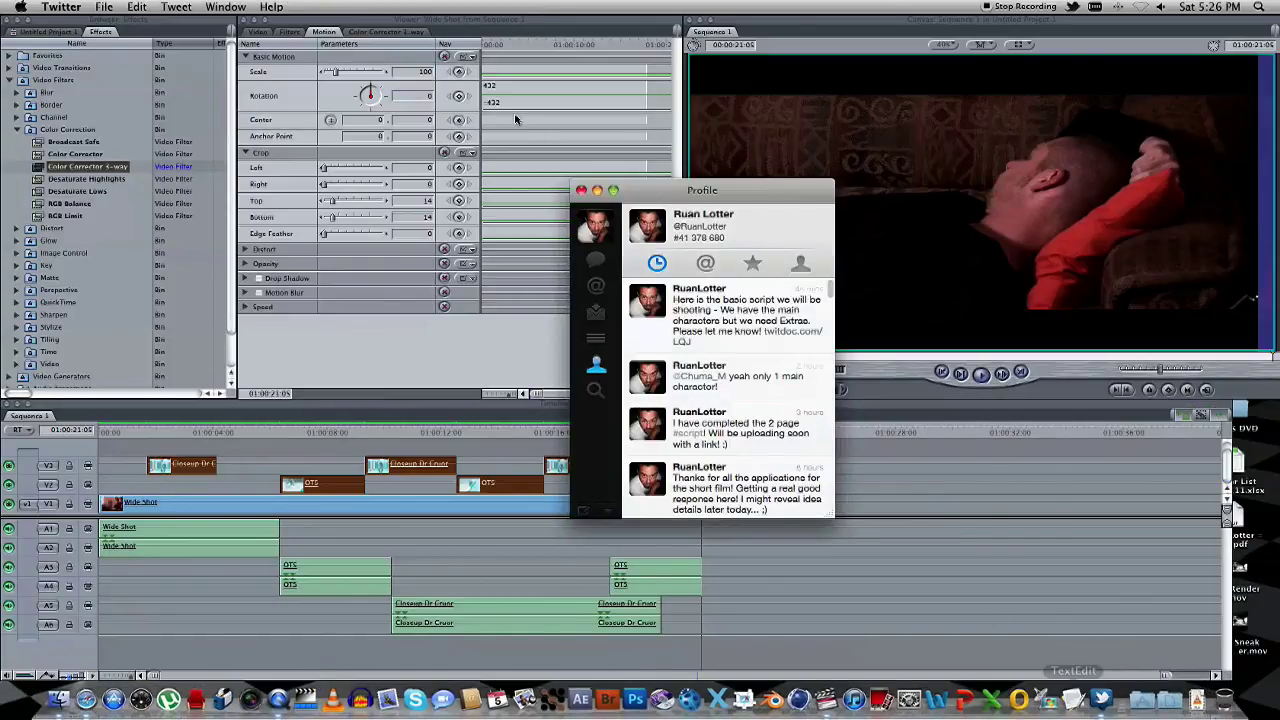